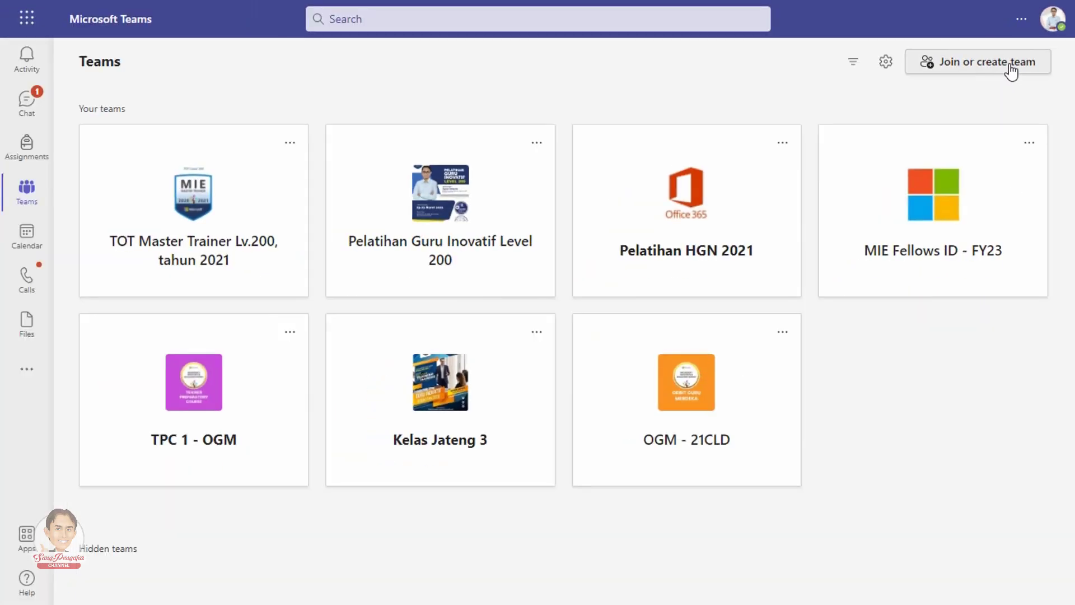
# Step: From Join or create team, begin creating a new team to reach the team type choices
pyautogui.click(946, 137)
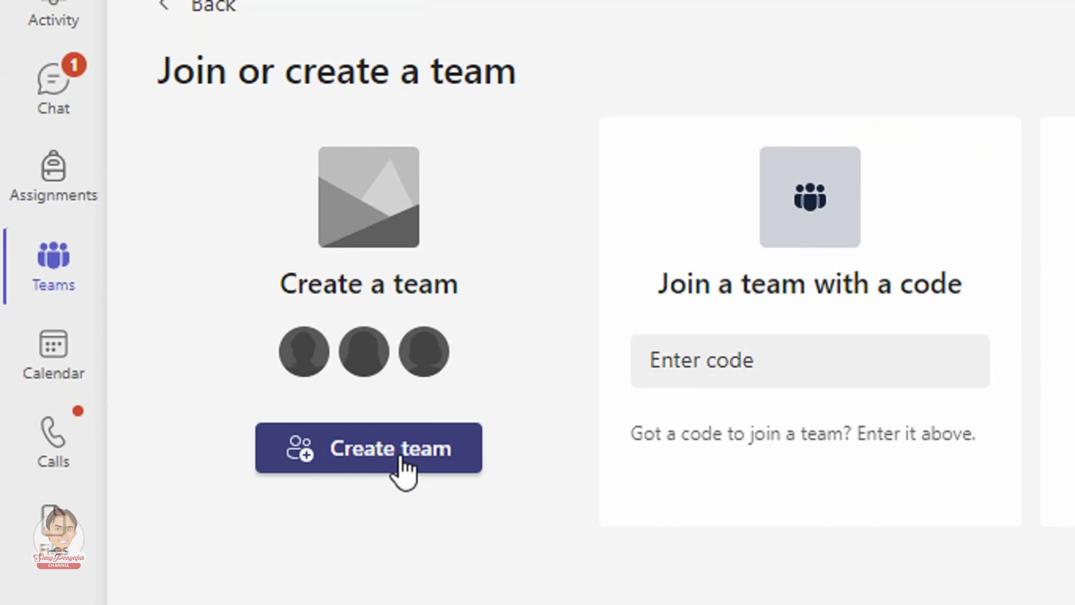
pyautogui.click(405, 455)
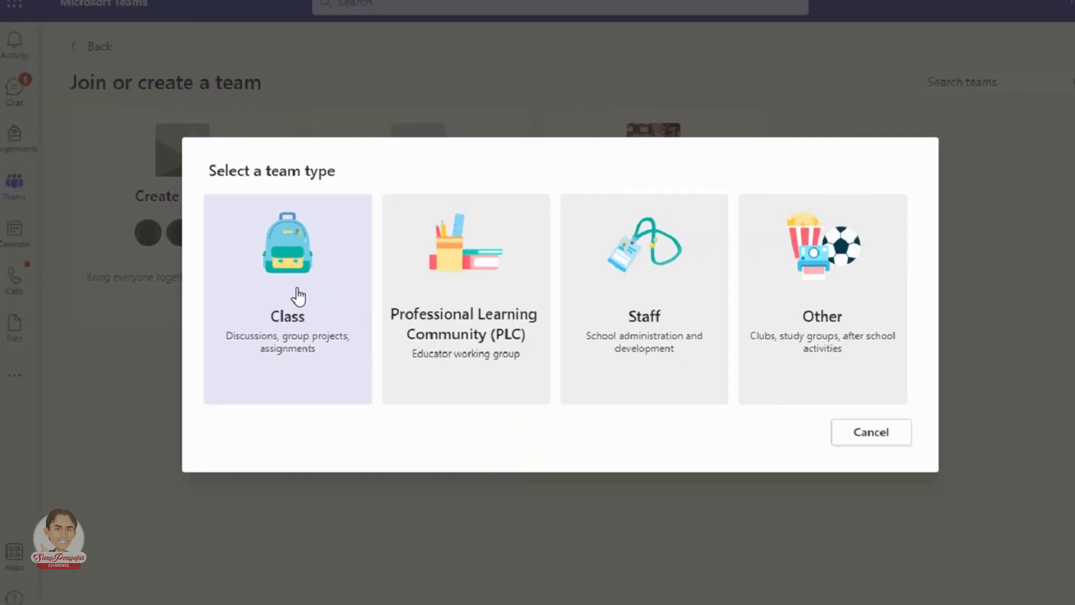
# Step: Choose Class as the team type for the new team
pyautogui.click(382, 322)
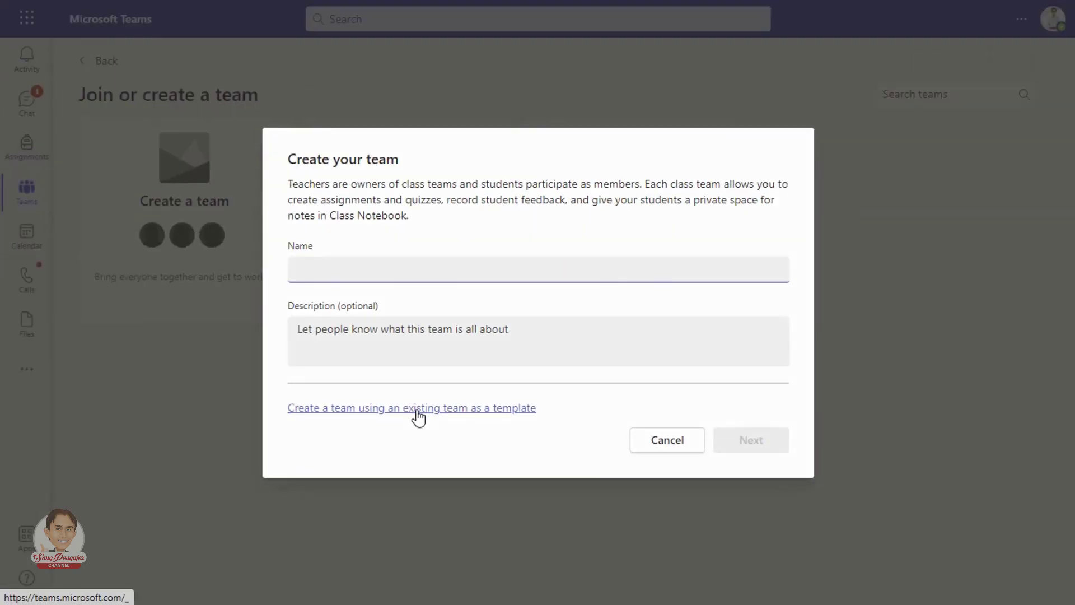
# Step: Create the team from an existing team, picking OGM - 21CLD as the template
pyautogui.click(438, 410)
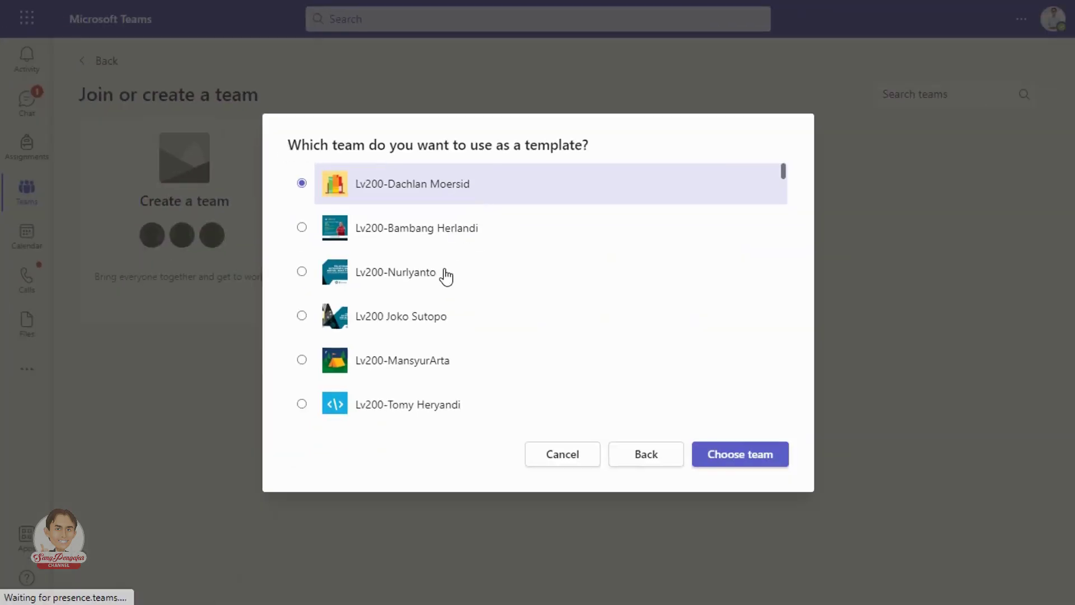
pyautogui.scroll(-3, 445, 280)
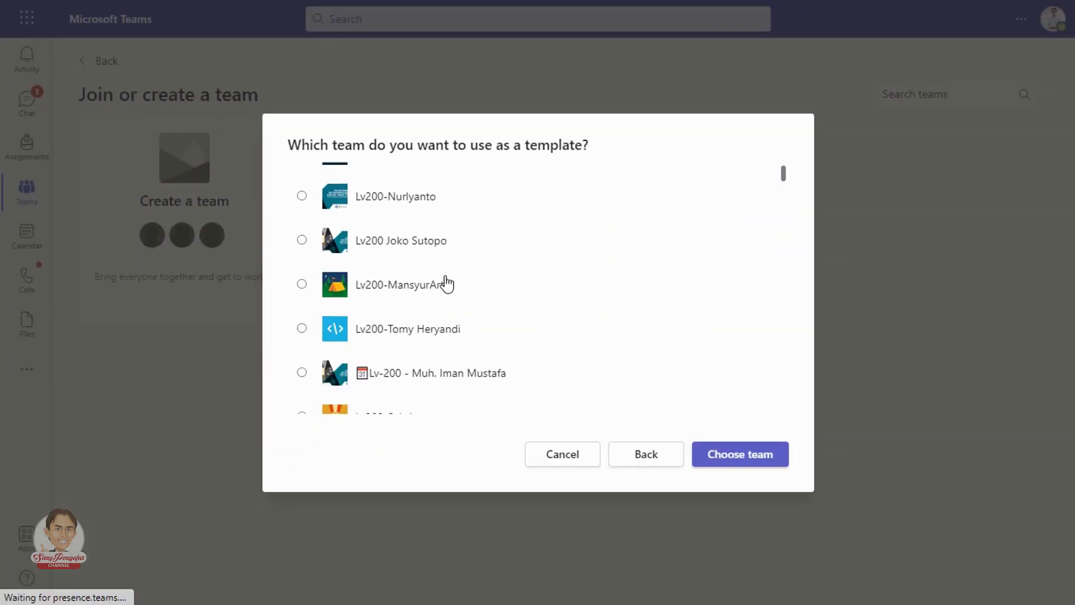
pyautogui.scroll(-3, 448, 286)
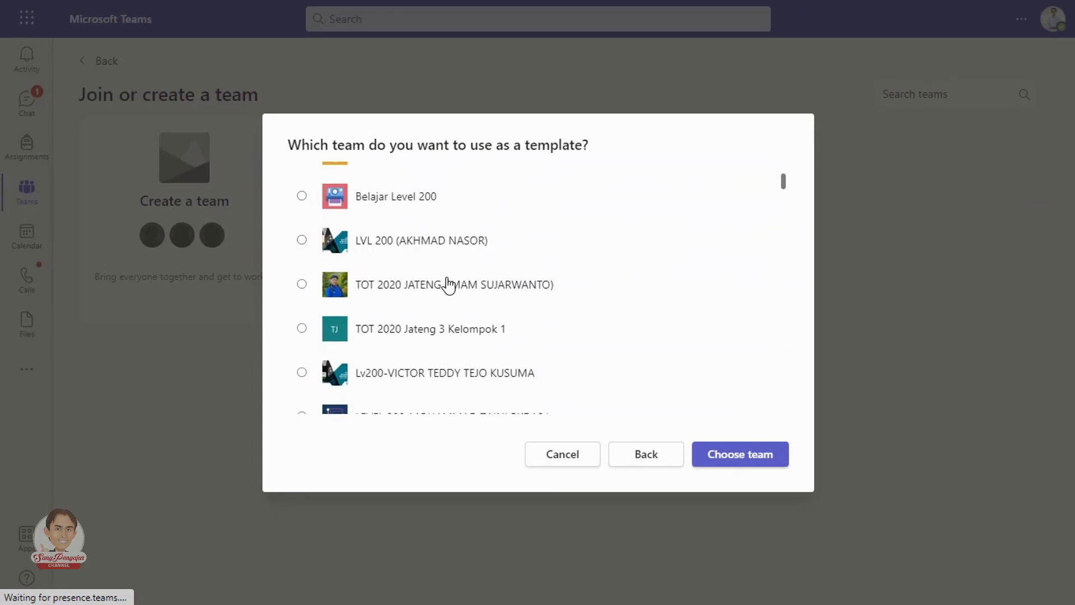
pyautogui.scroll(-7, 448, 286)
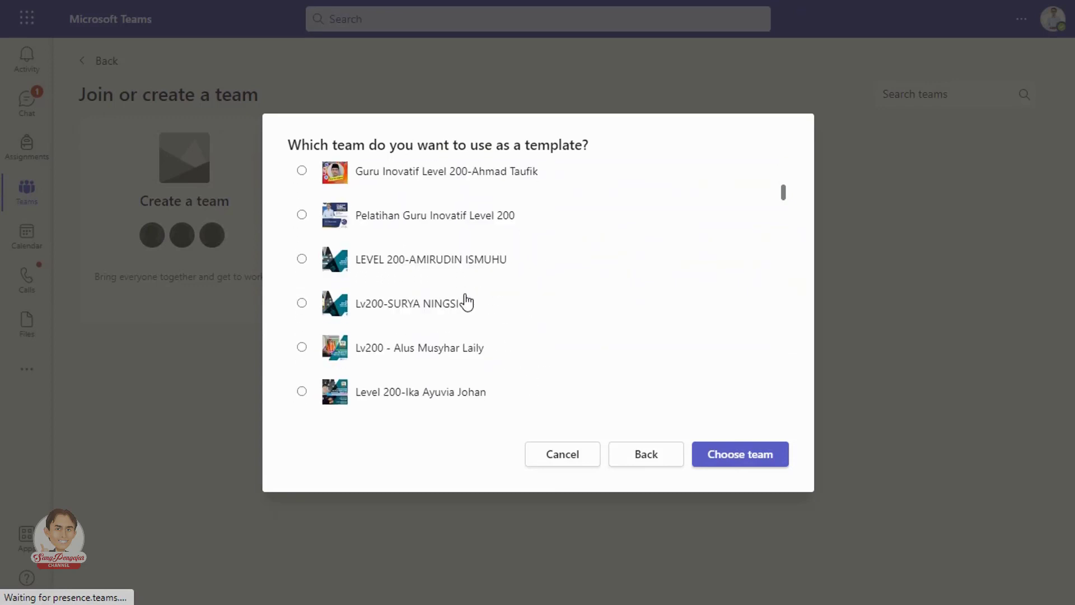
pyautogui.scroll(-8, 467, 302)
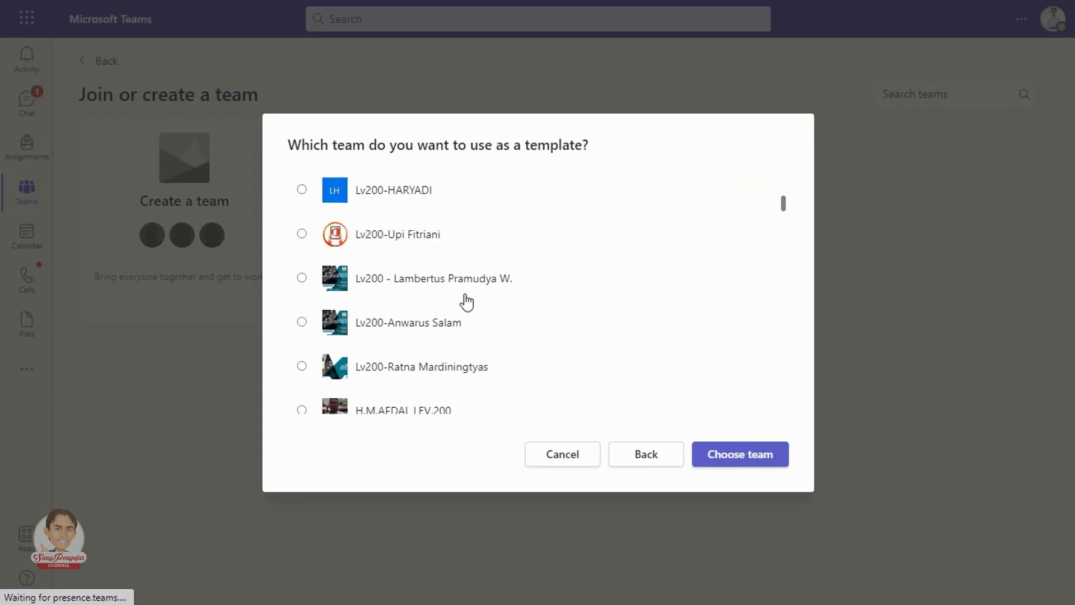
pyautogui.scroll(-9, 467, 302)
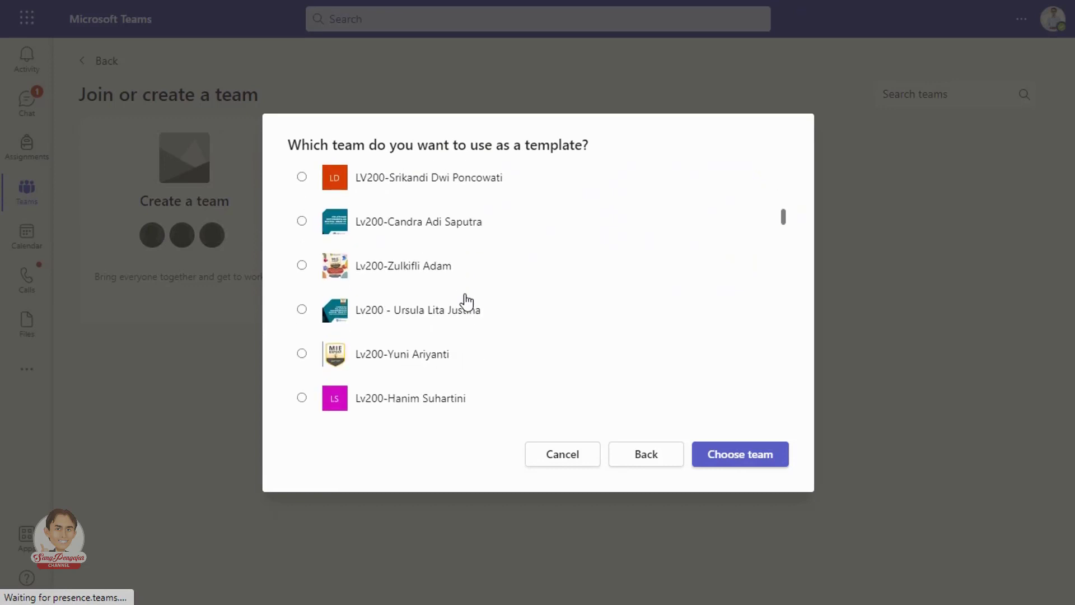
pyautogui.scroll(-8, 466, 302)
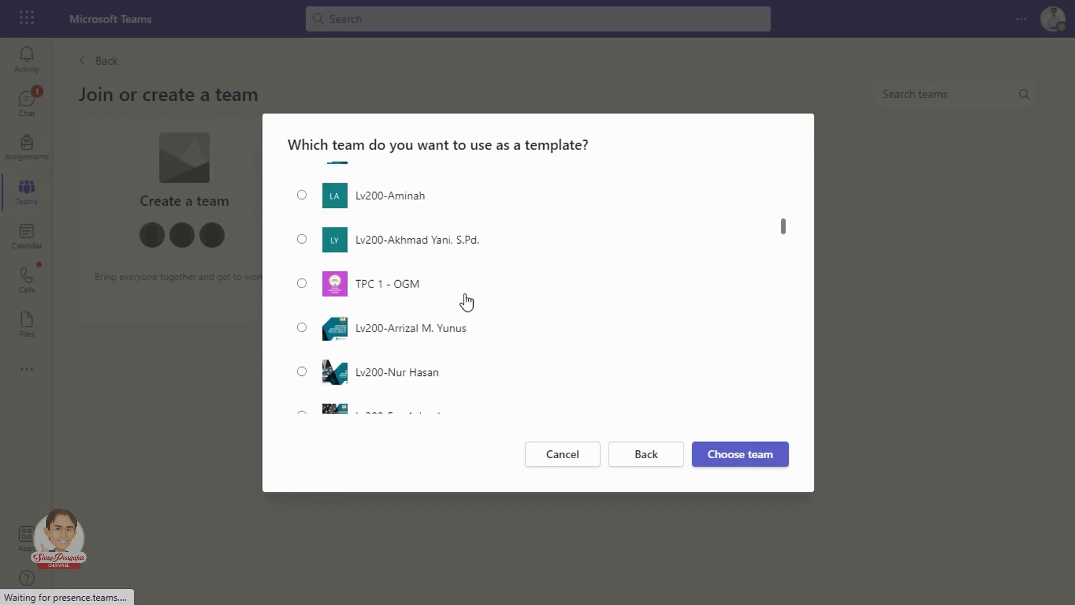
pyautogui.scroll(-9, 467, 303)
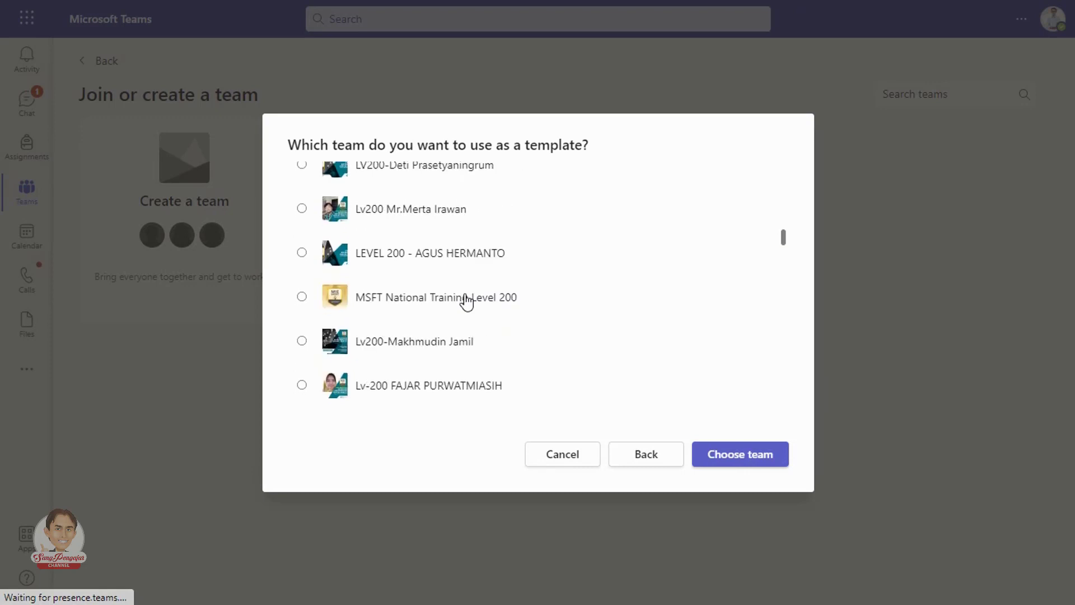
pyautogui.scroll(-10, 469, 303)
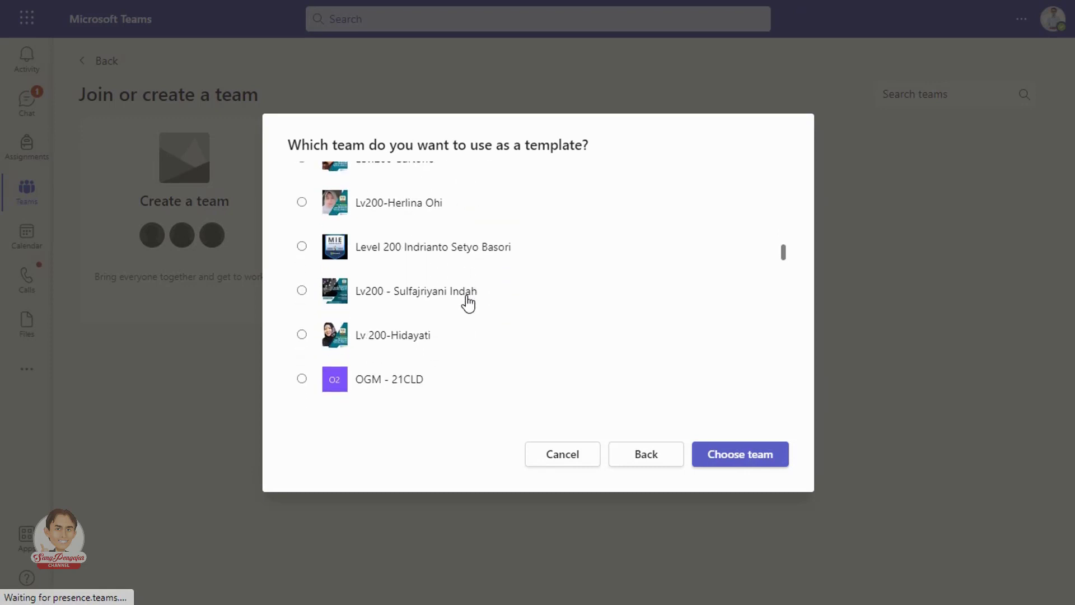
pyautogui.scroll(-2, 468, 302)
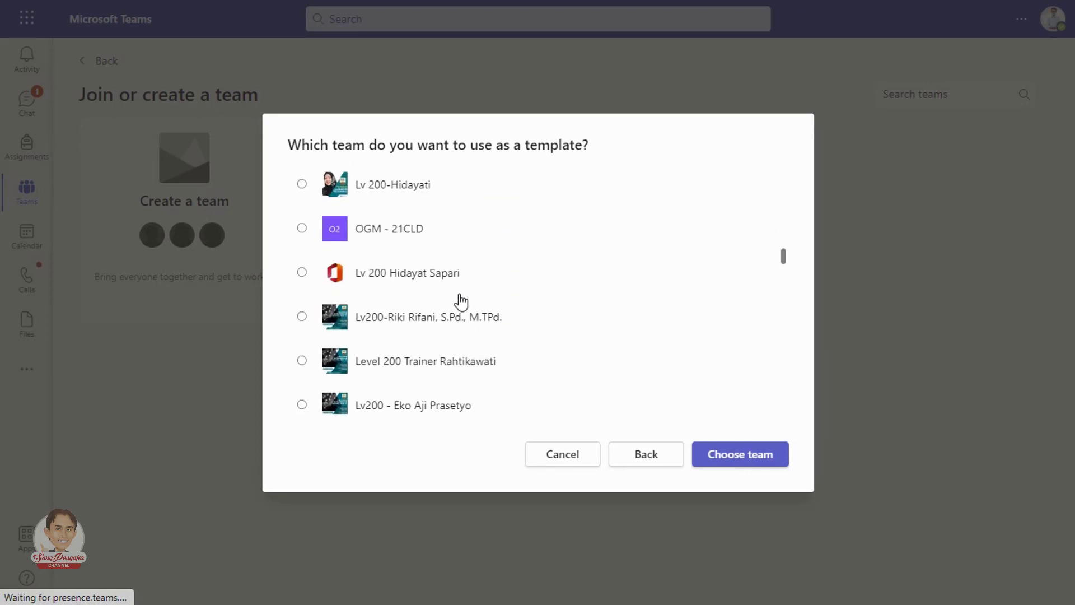
pyautogui.click(303, 229)
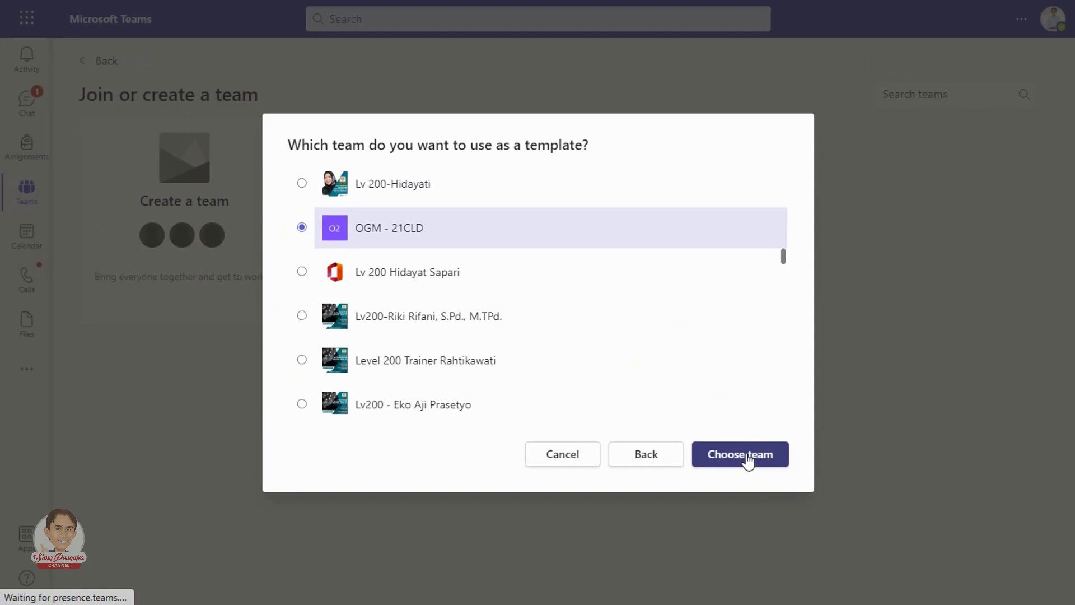
pyautogui.click(748, 456)
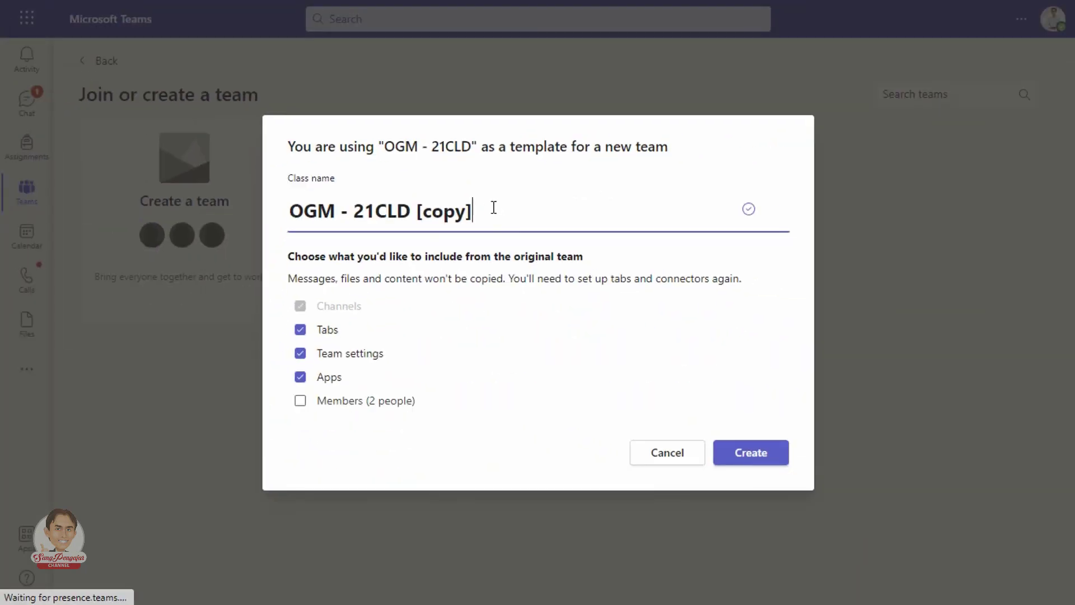
# Step: Rename the class from 'OGM - 21CLD [copy]' to 'OGM - 21CLD - ' plus the teacher's name, keep settings, and create it
pyautogui.hotkey('shift', 'Left')
pyautogui.hotkey('shift', 'Left')
pyautogui.hotkey('shift', 'Left')
pyautogui.hotkey('shift', 'Left')
pyautogui.hotkey('shift', 'Left')
pyautogui.hotkey('shift', 'Left')
pyautogui.hotkey('shift', 'Left')
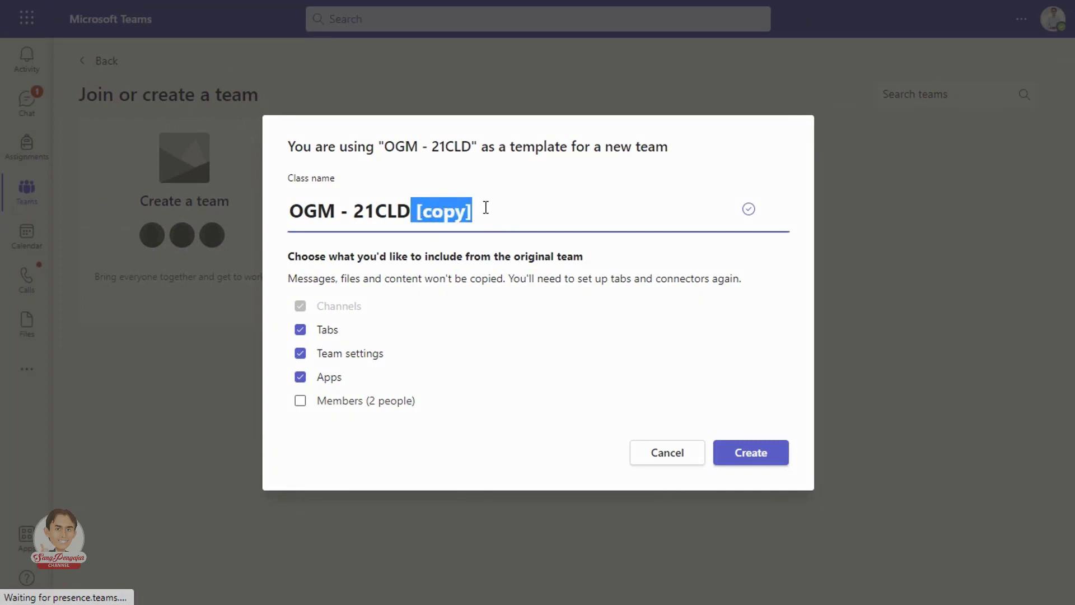
pyautogui.write('- aGU')
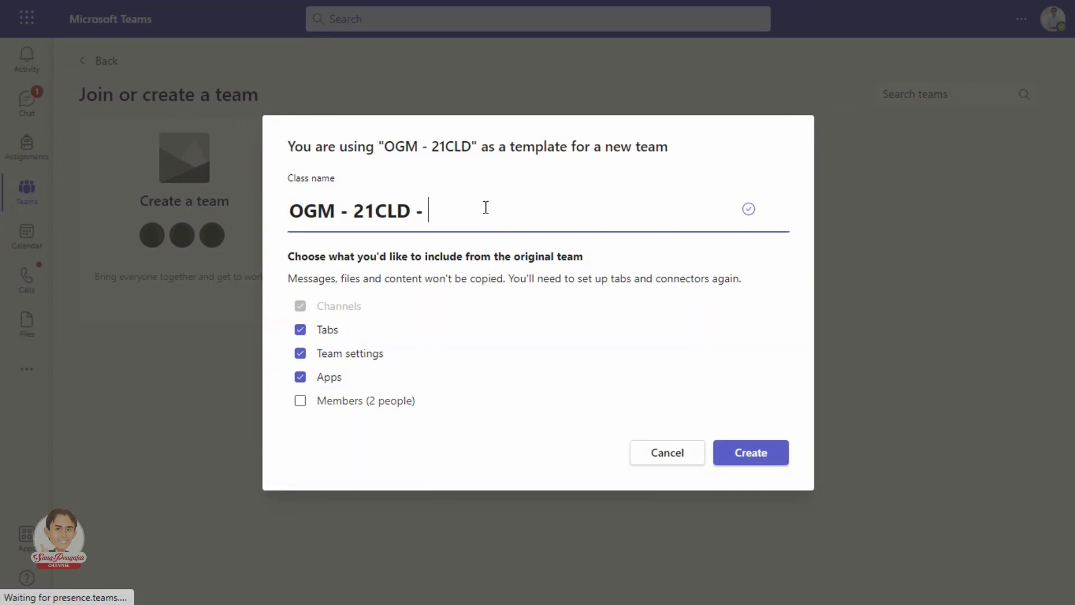
pyautogui.write('S')
pyautogui.press('BackSpace')
pyautogui.press('BackSpace')
pyautogui.press('BackSpace')
pyautogui.press('BackSpace')
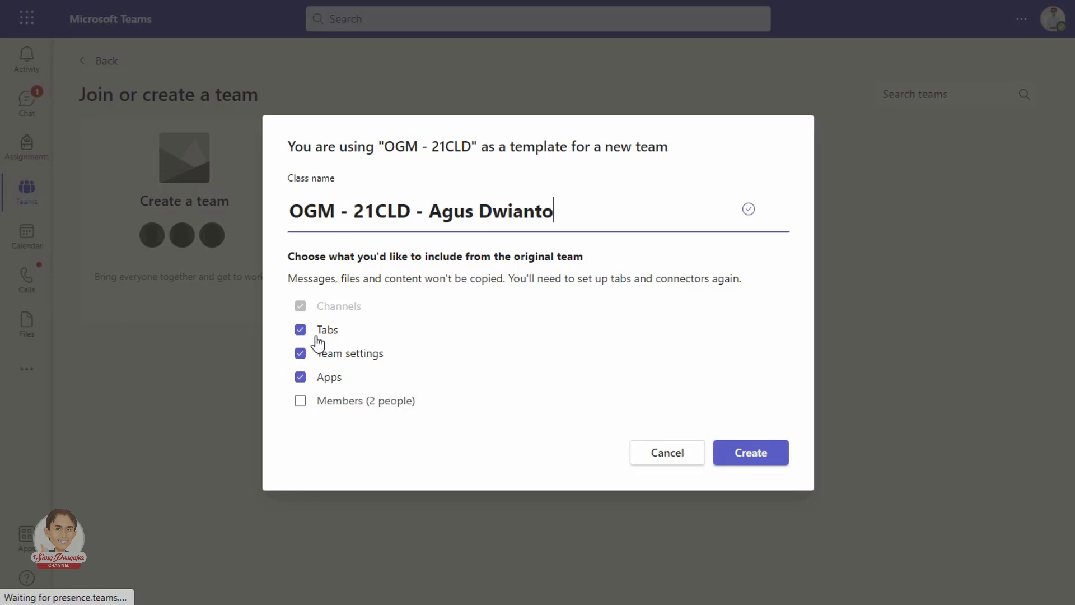
pyautogui.click(292, 350)
pyautogui.click(303, 354)
pyautogui.click(747, 456)
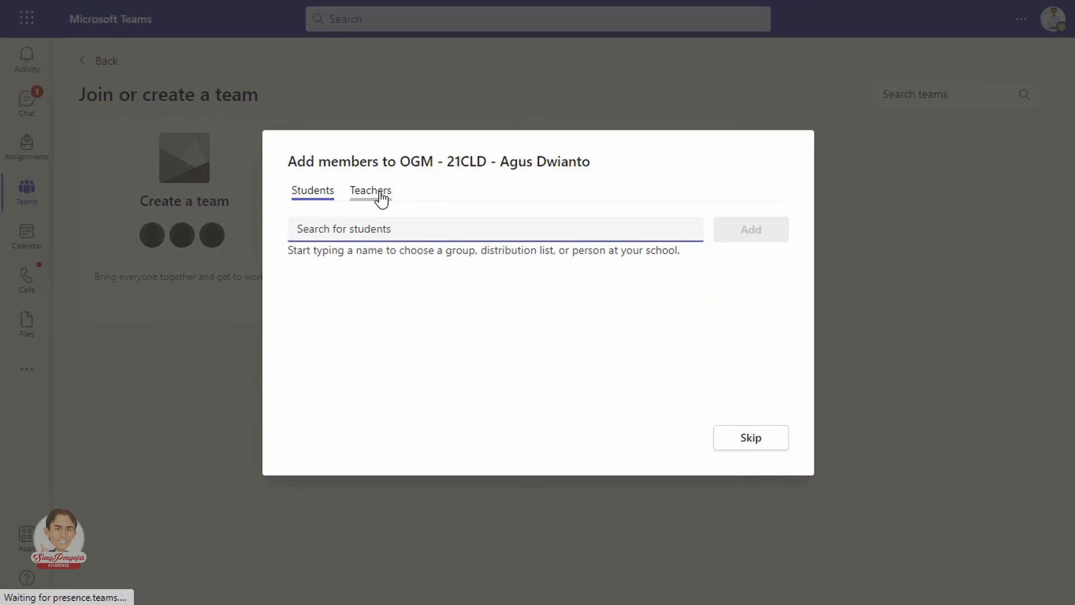
# Step: Under Teachers, search for and add the first four co-teachers by name
pyautogui.click(381, 198)
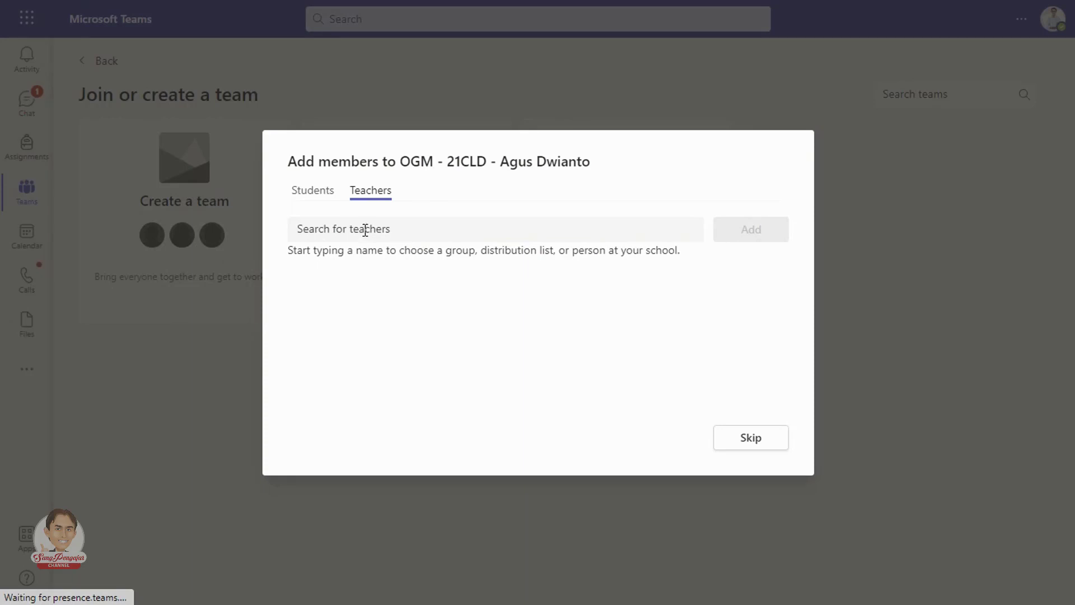
pyautogui.click(365, 230)
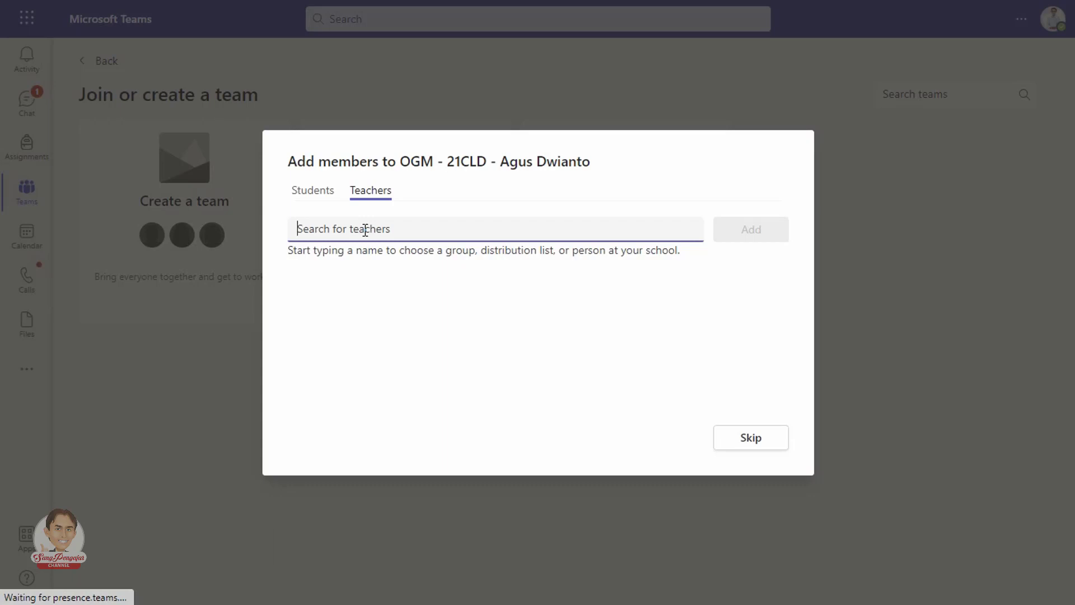
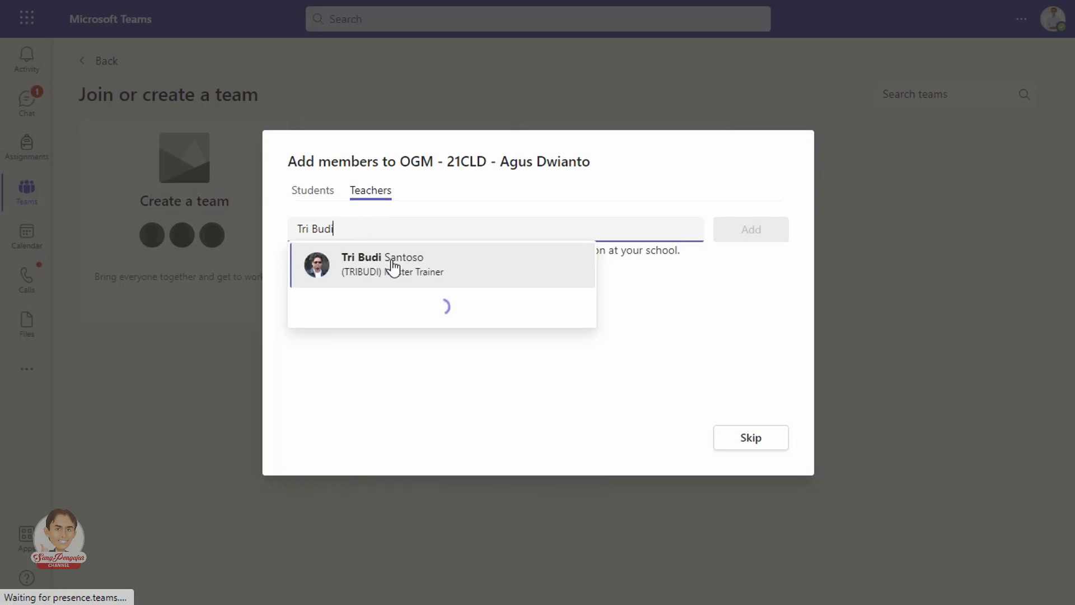
pyautogui.click(393, 265)
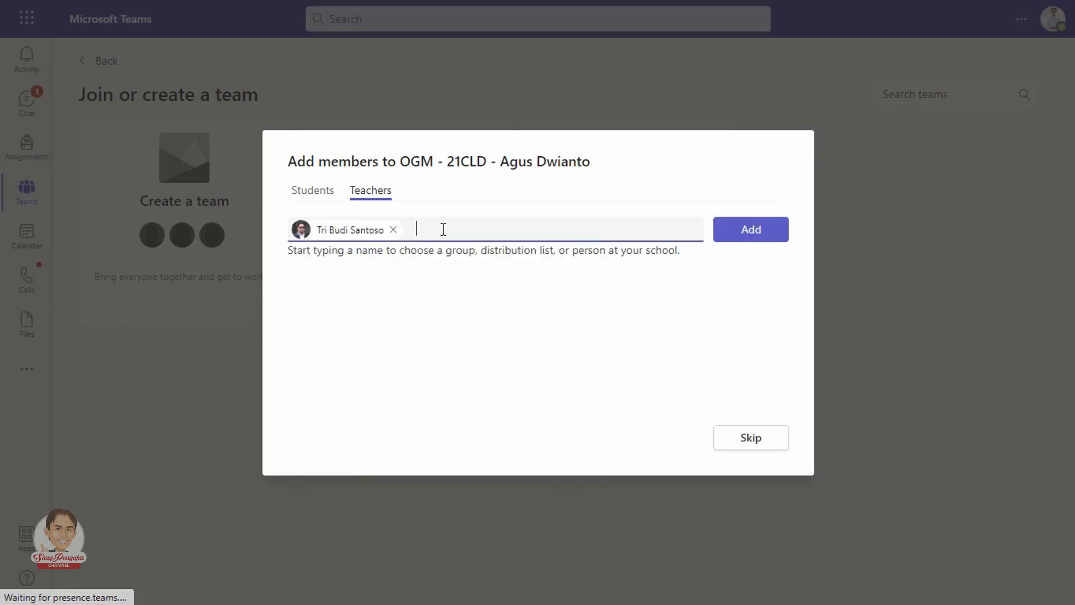
pyautogui.write('Yuche')
pyautogui.click(539, 269)
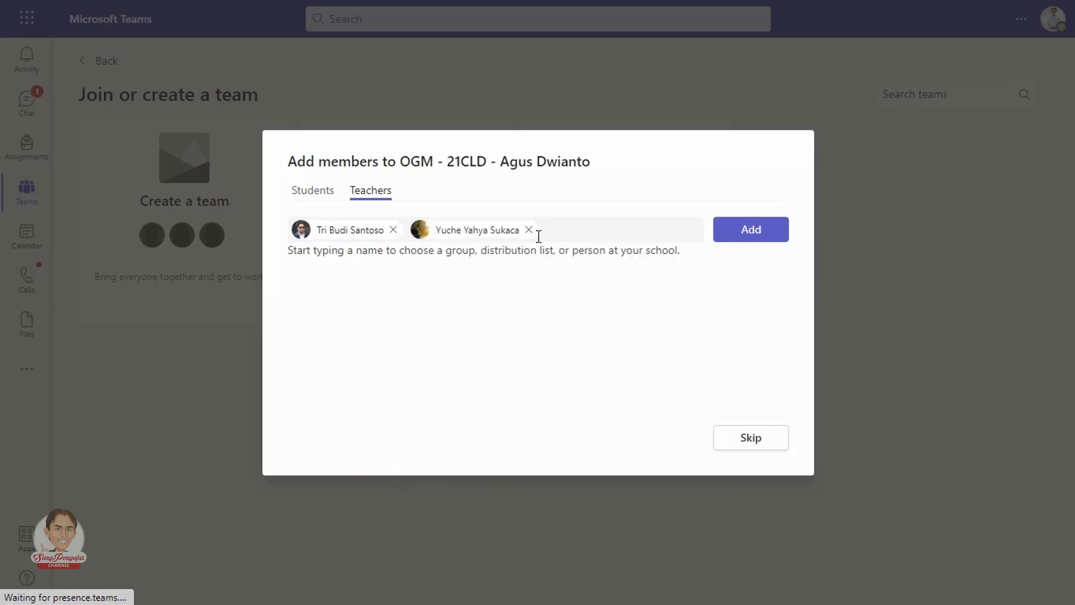
pyautogui.write('Sig')
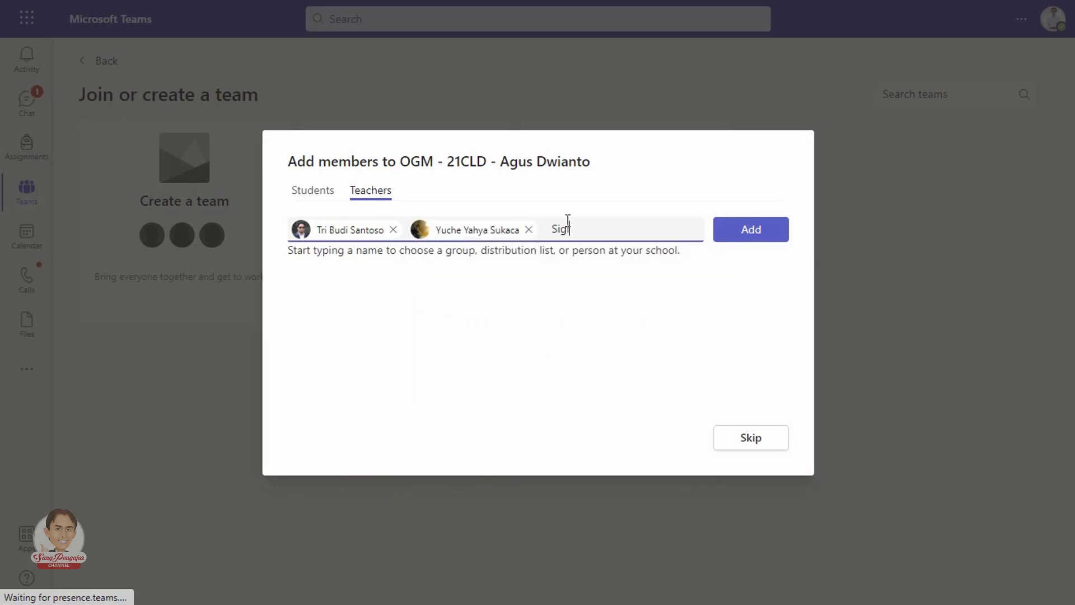
pyautogui.write('id')
pyautogui.click(615, 264)
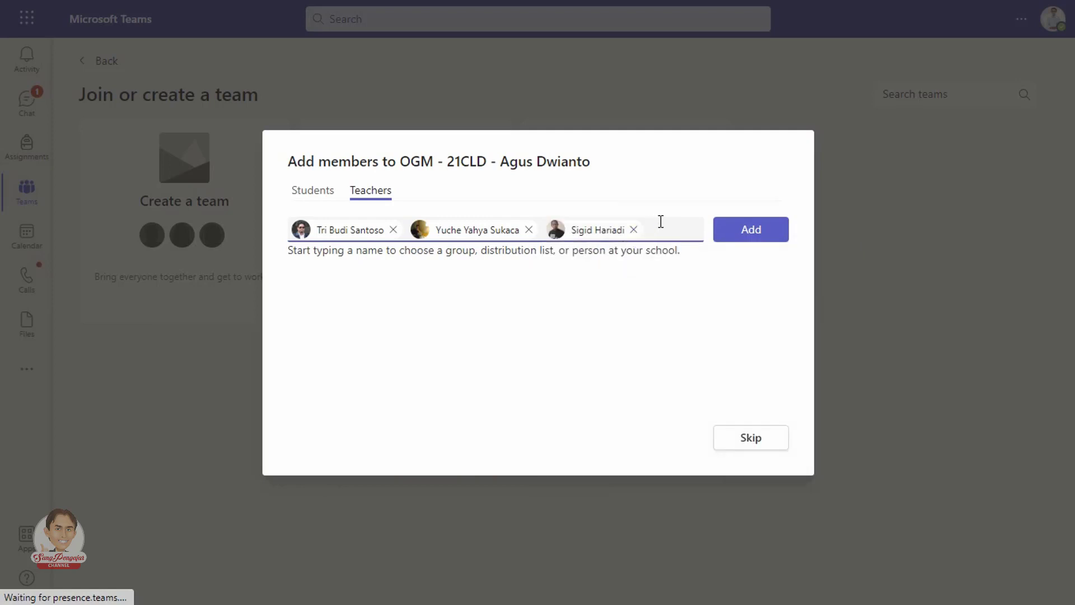
pyautogui.write('Mansu')
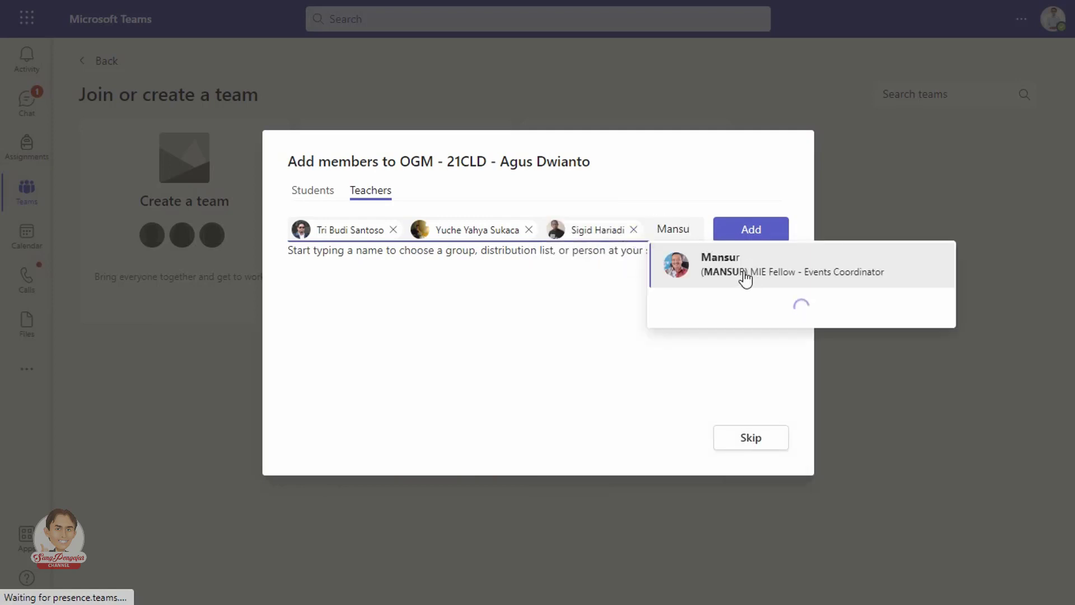
pyautogui.click(745, 278)
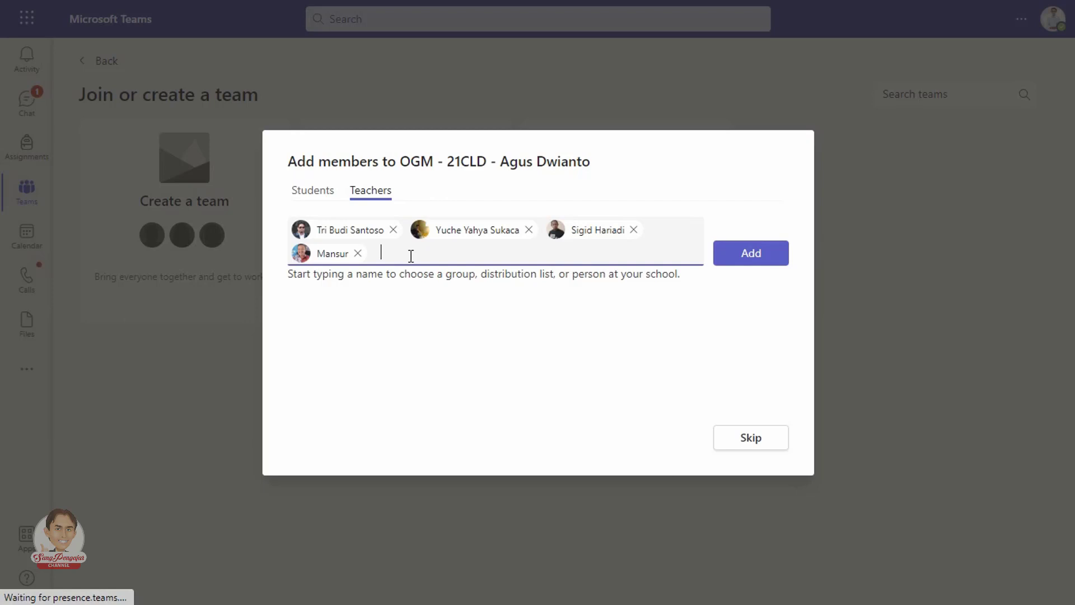
pyautogui.click(755, 261)
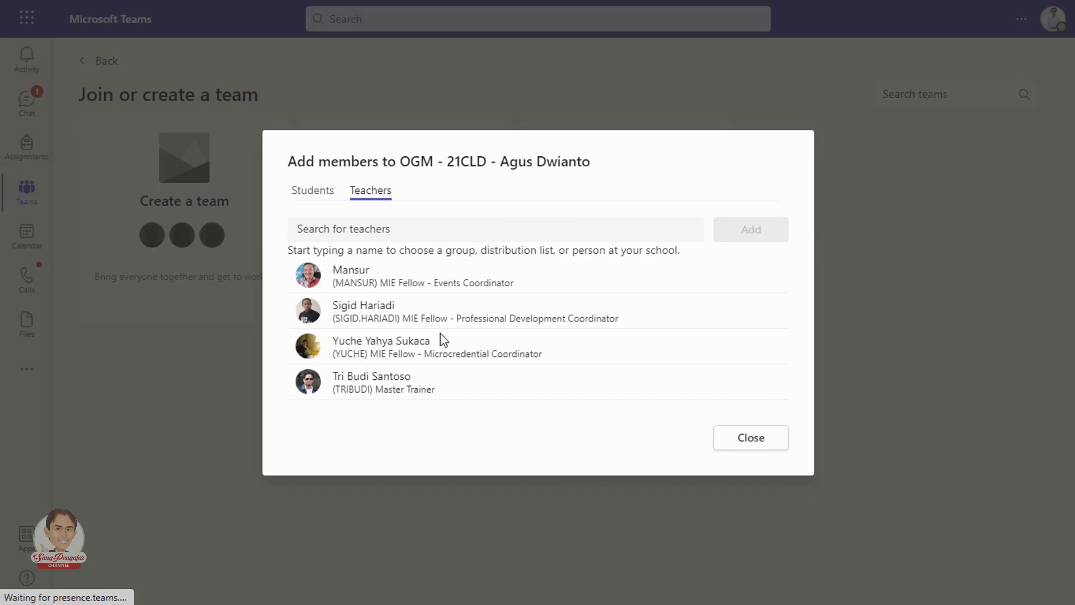
# Step: Add three more co-teachers by name, then close the add-members window
pyautogui.click(410, 229)
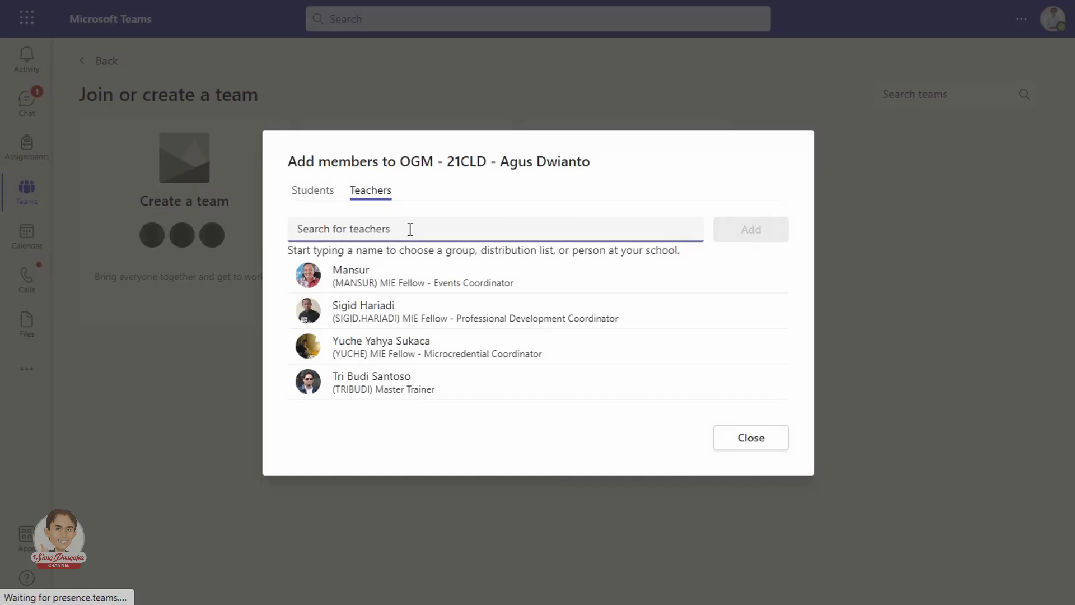
pyautogui.write('Anas')
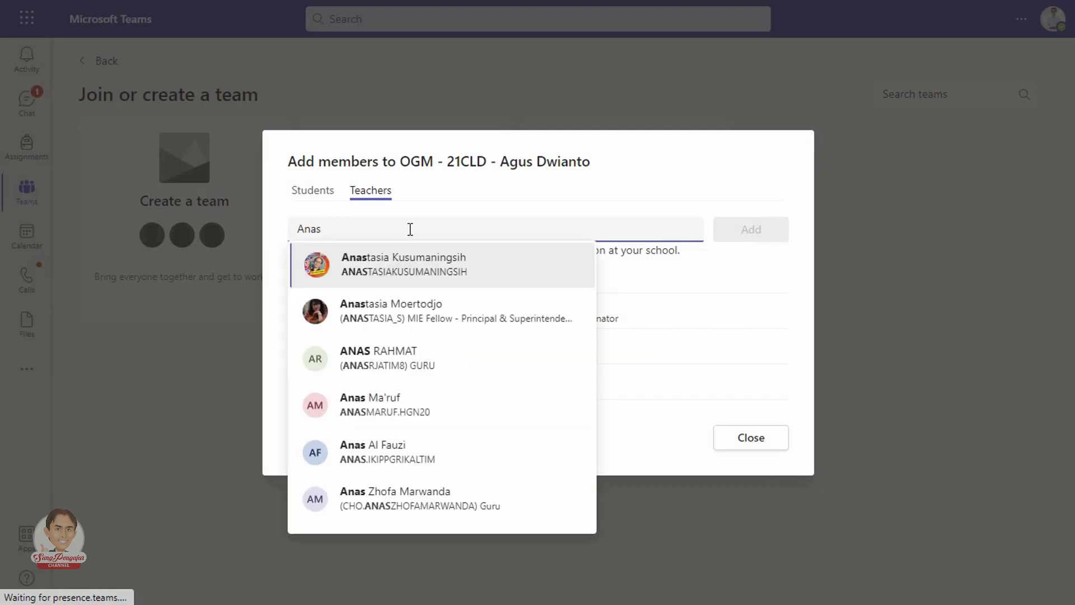
pyautogui.click(400, 310)
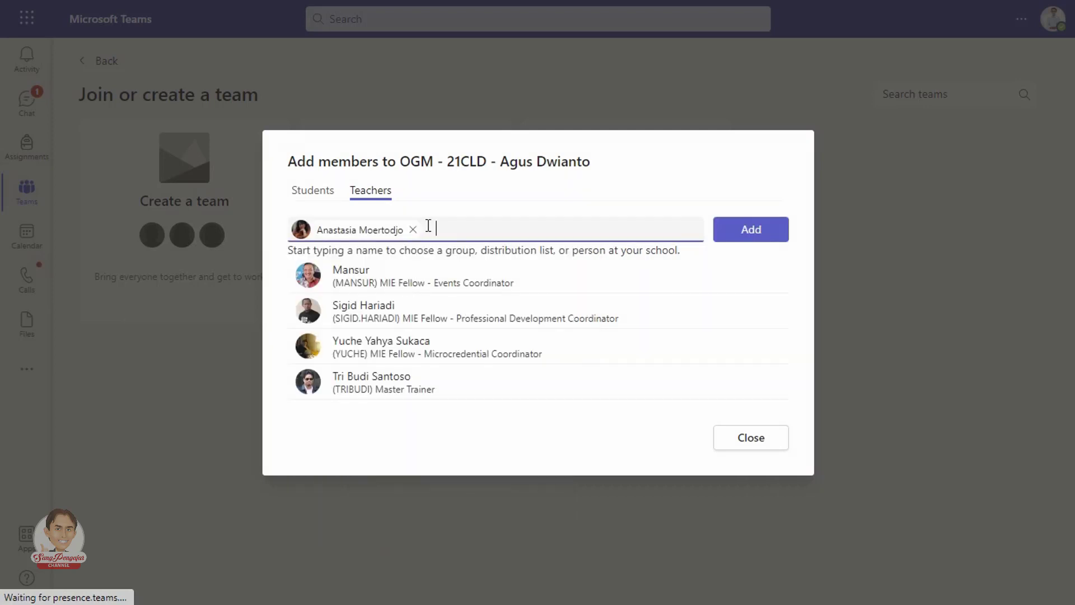
pyautogui.write('Rifyal')
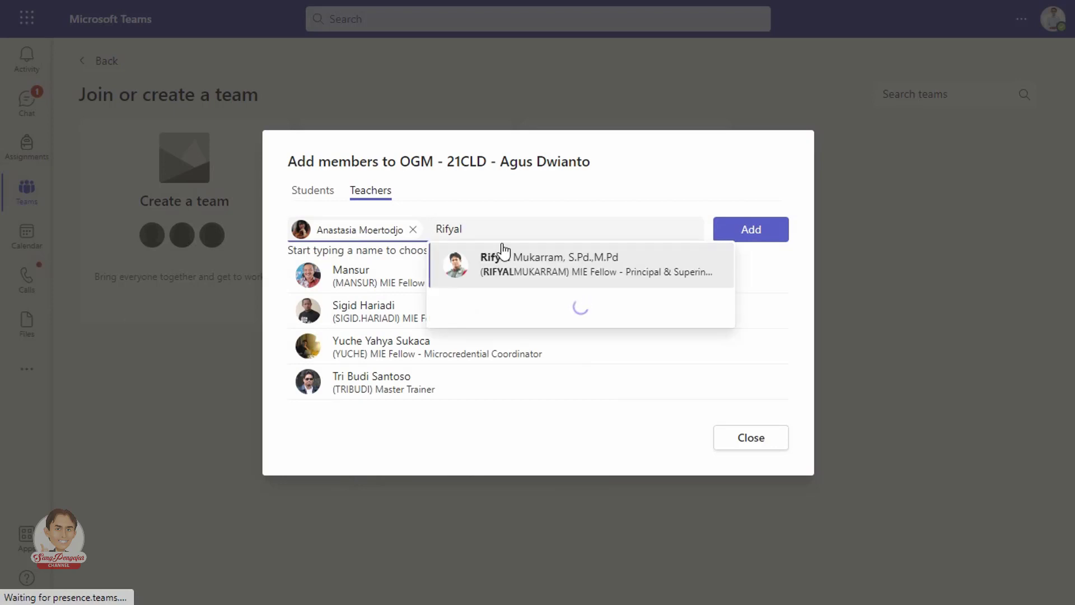
pyautogui.click(516, 273)
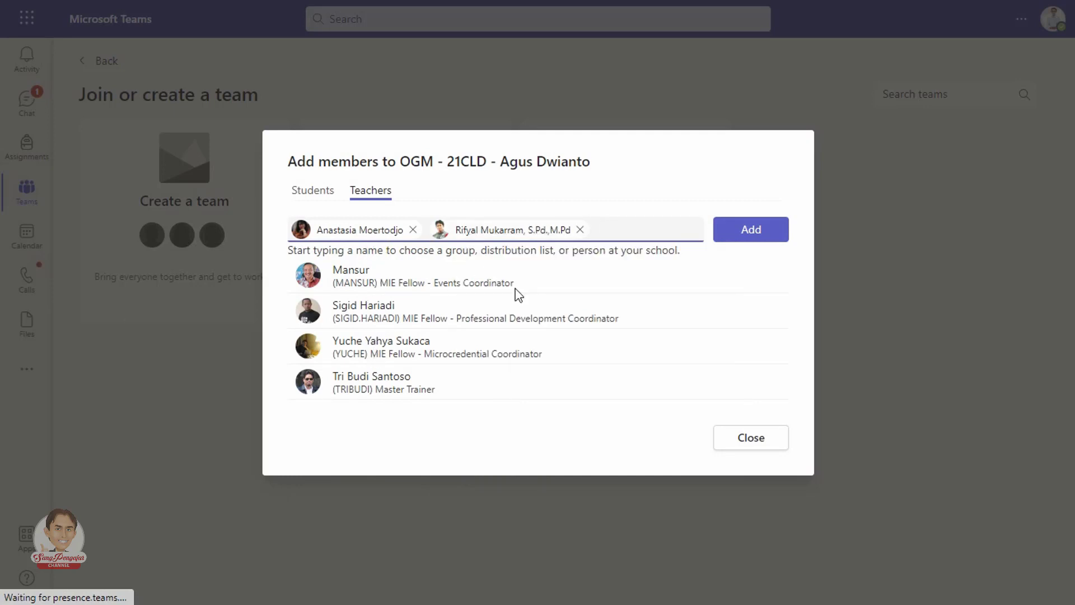
pyautogui.write('Andri')
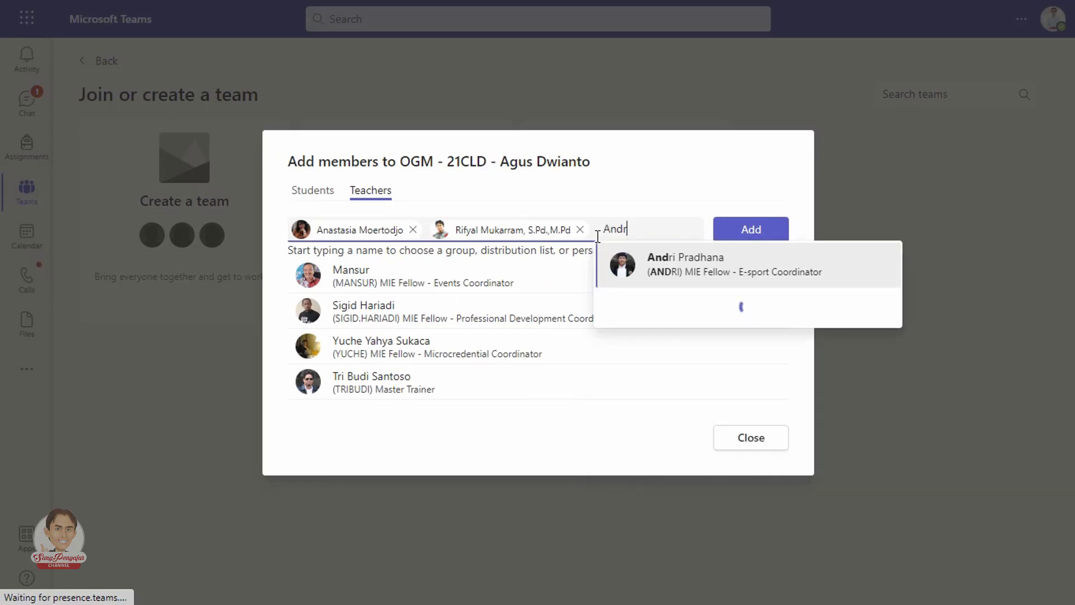
pyautogui.click(677, 259)
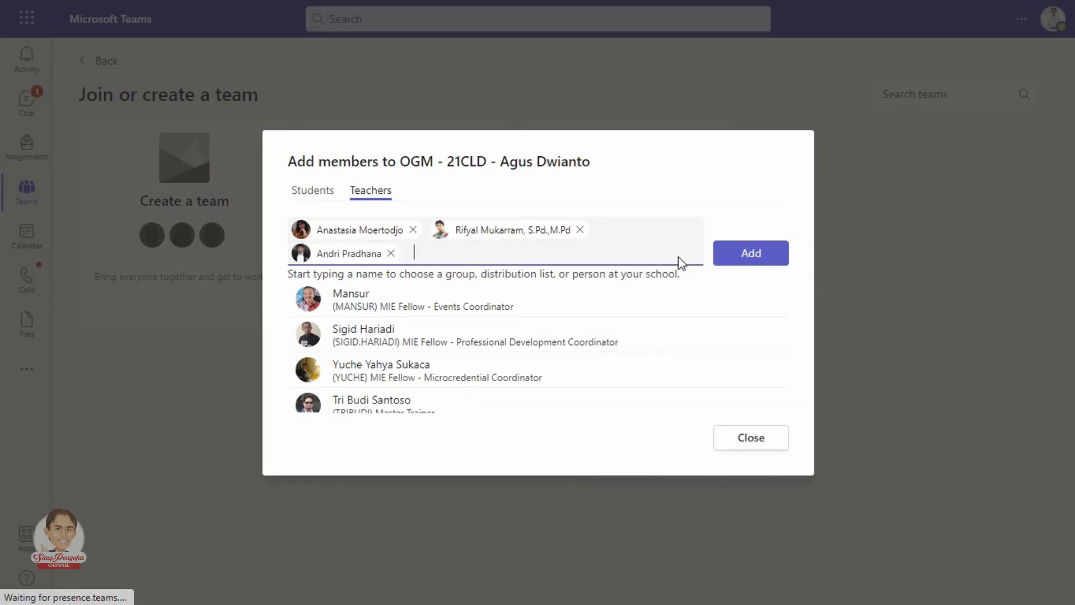
pyautogui.click(753, 255)
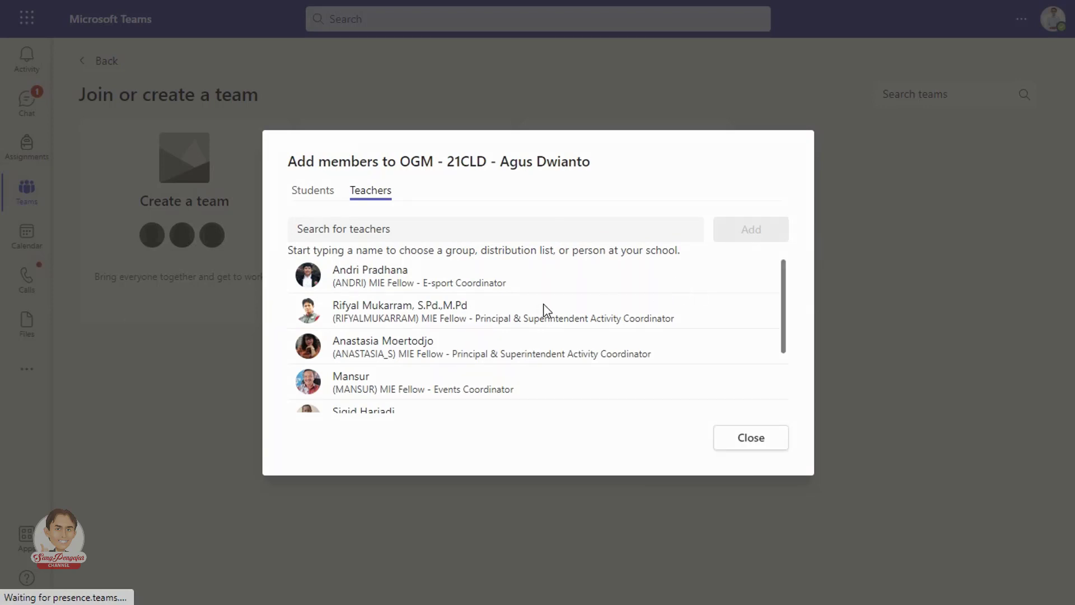
pyautogui.scroll(-2, 543, 303)
pyautogui.scroll(2, 571, 359)
pyautogui.click(758, 448)
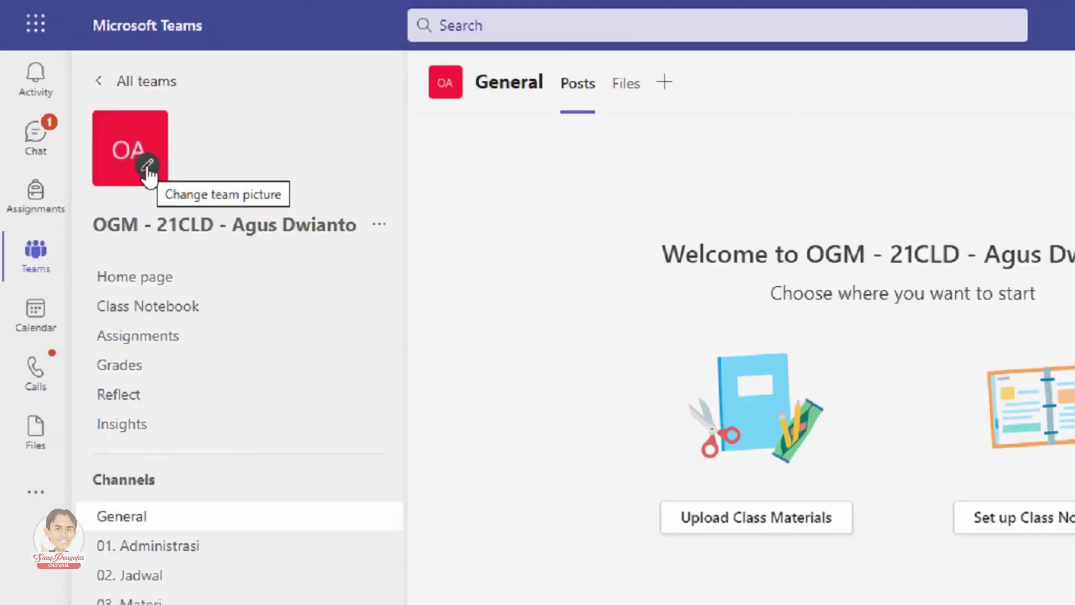
# Step: Open the Change team picture option on the new OGM class team
pyautogui.click(148, 167)
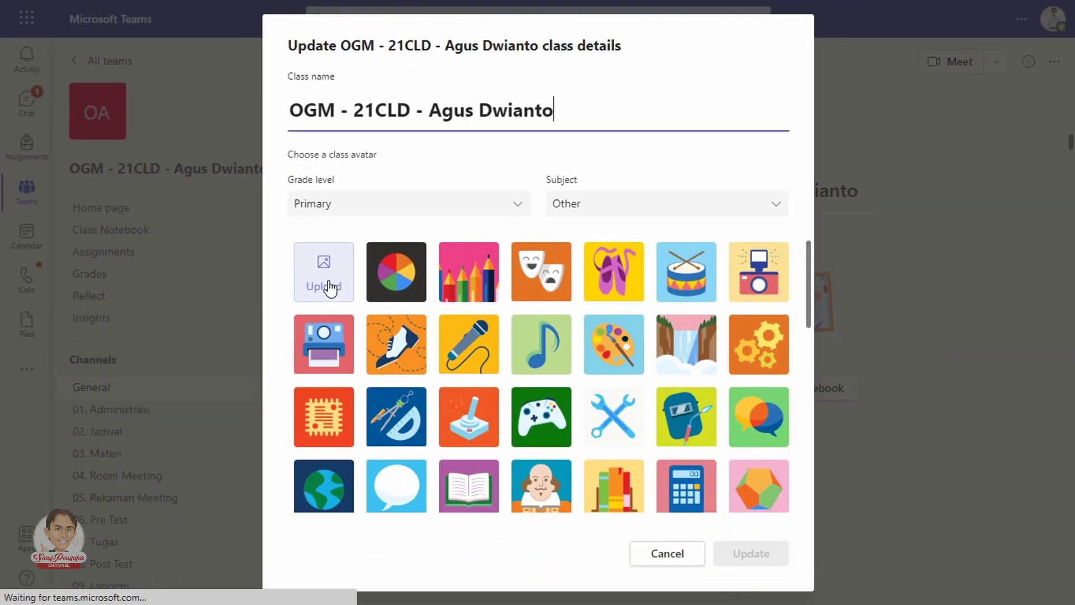
# Step: Upload ICON OGM.jpg as the class avatar
pyautogui.click(328, 280)
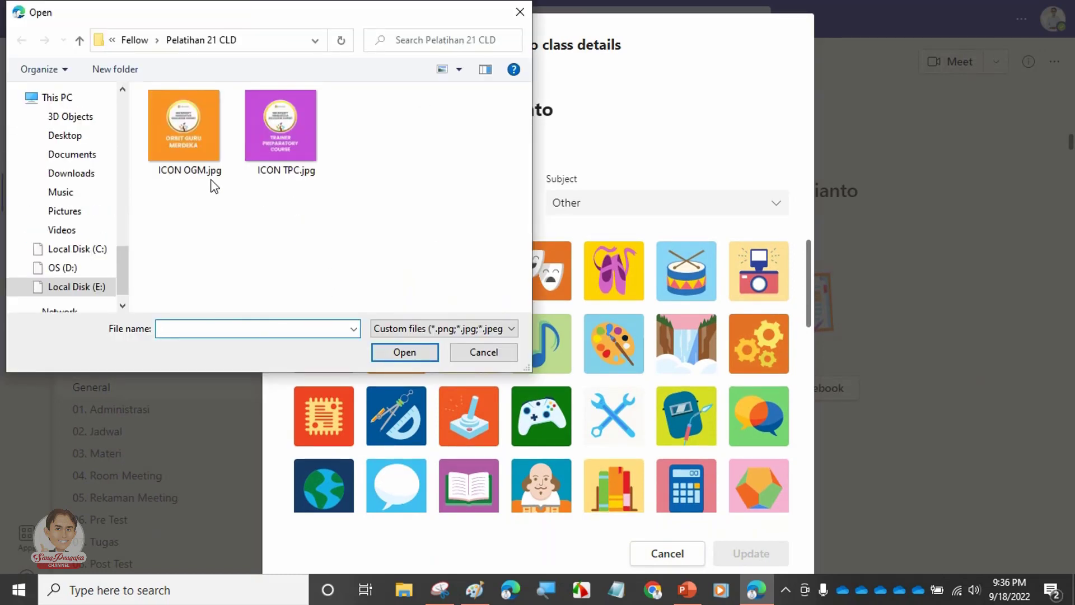
pyautogui.click(198, 138)
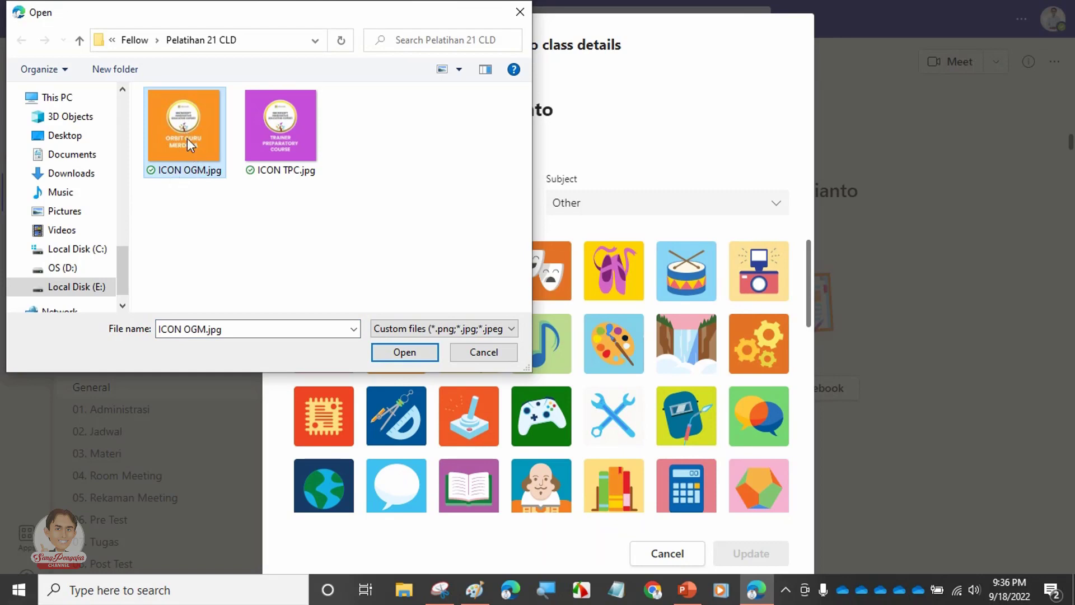
pyautogui.click(403, 353)
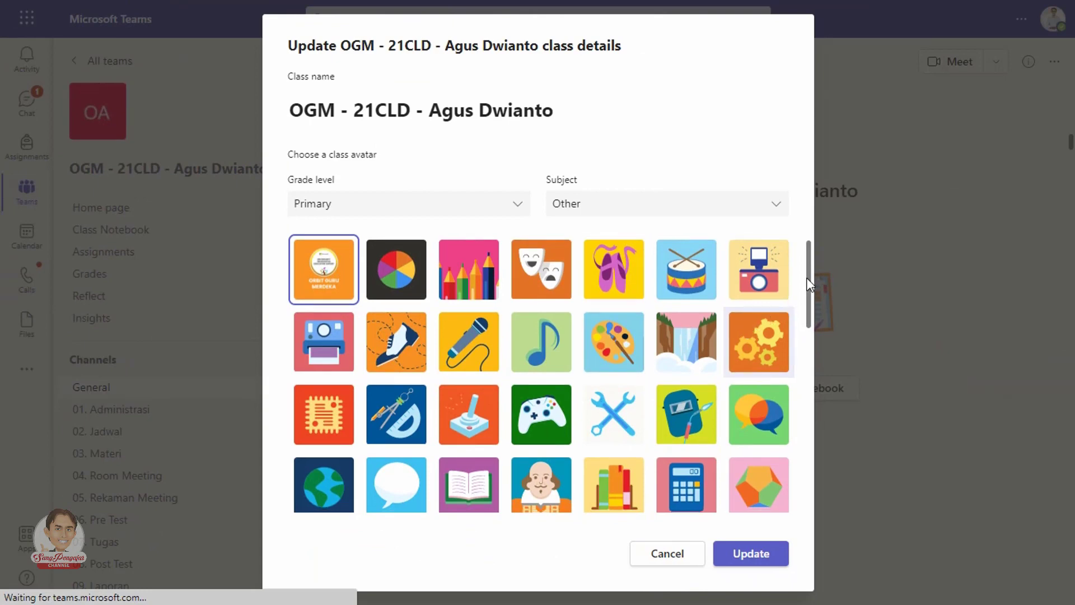
# Step: Update the class details so the ICON OGM image becomes the team picture
pyautogui.scroll(-1, 809, 277)
pyautogui.scroll(-1, 808, 277)
pyautogui.scroll(1, 809, 451)
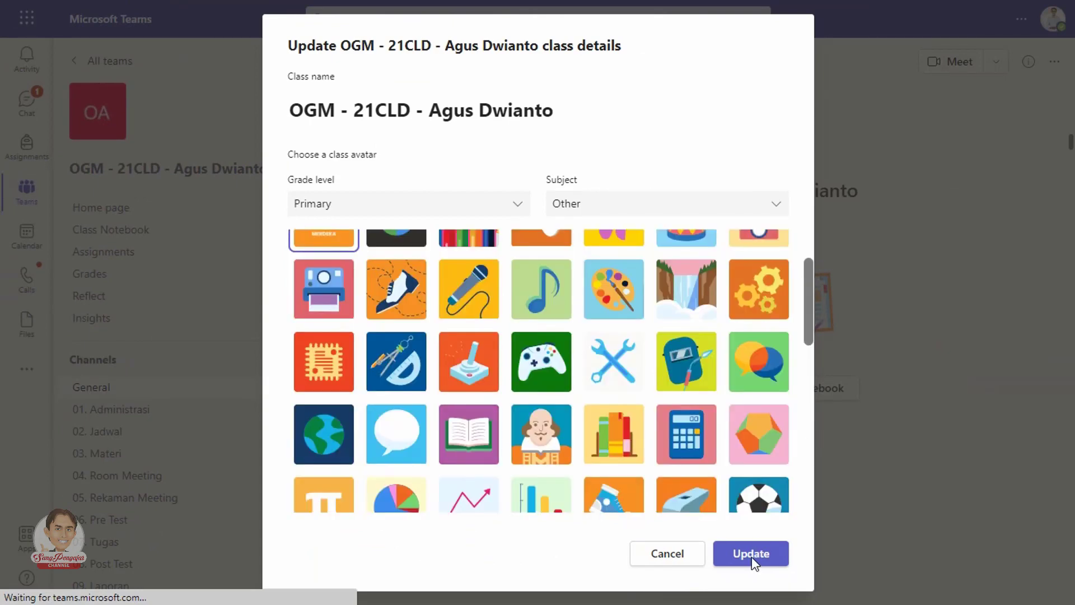
pyautogui.click(751, 554)
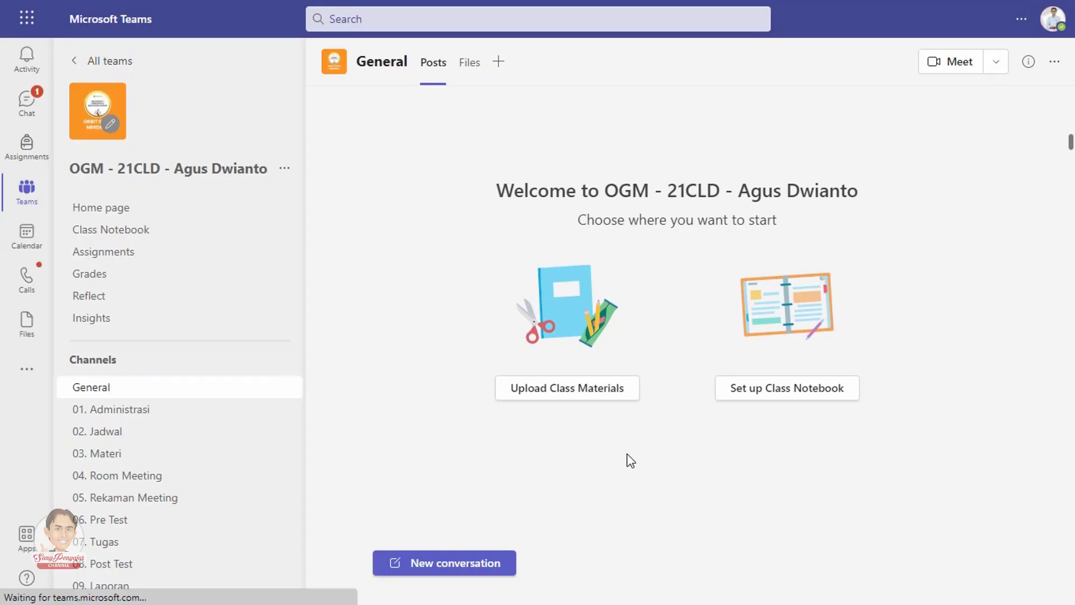
# Step: Go to Manage team for the OGM class team and collapse its 8-owner list
pyautogui.moveTo(139, 146)
pyautogui.click(283, 169)
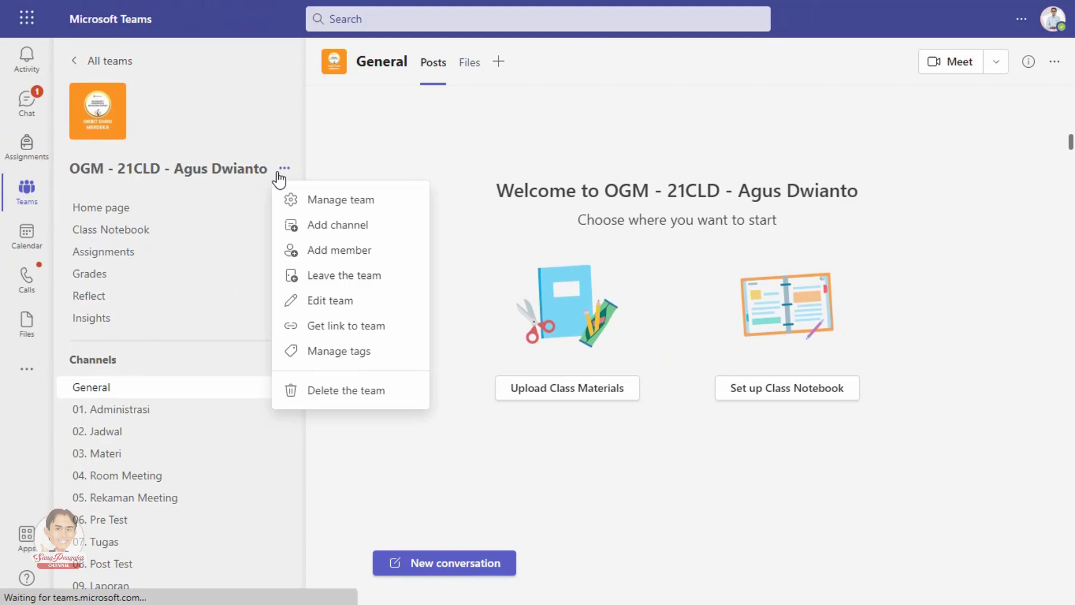
pyautogui.click(347, 206)
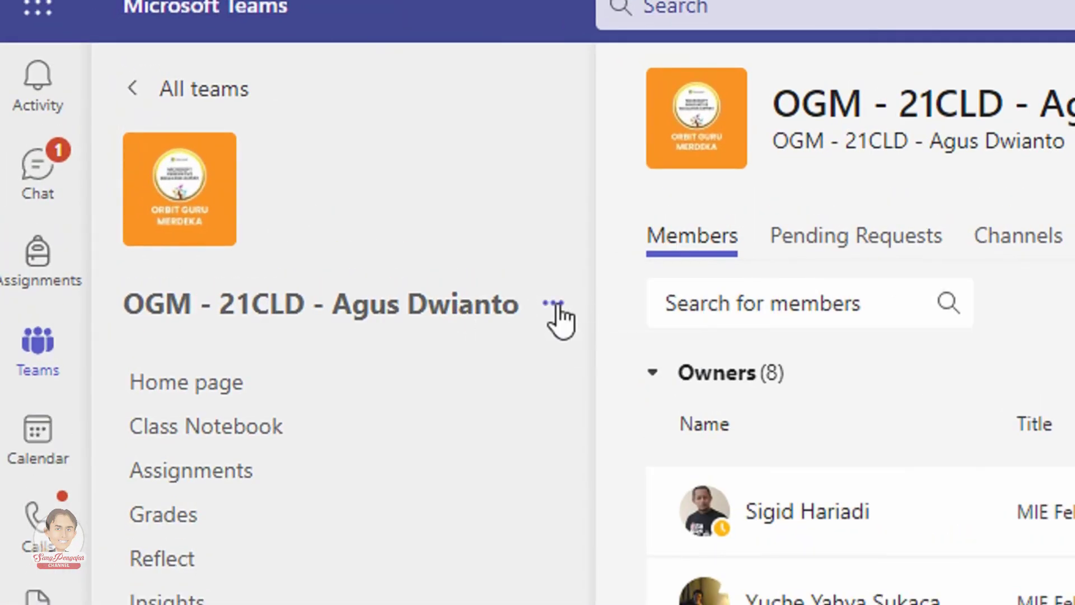
pyautogui.click(555, 305)
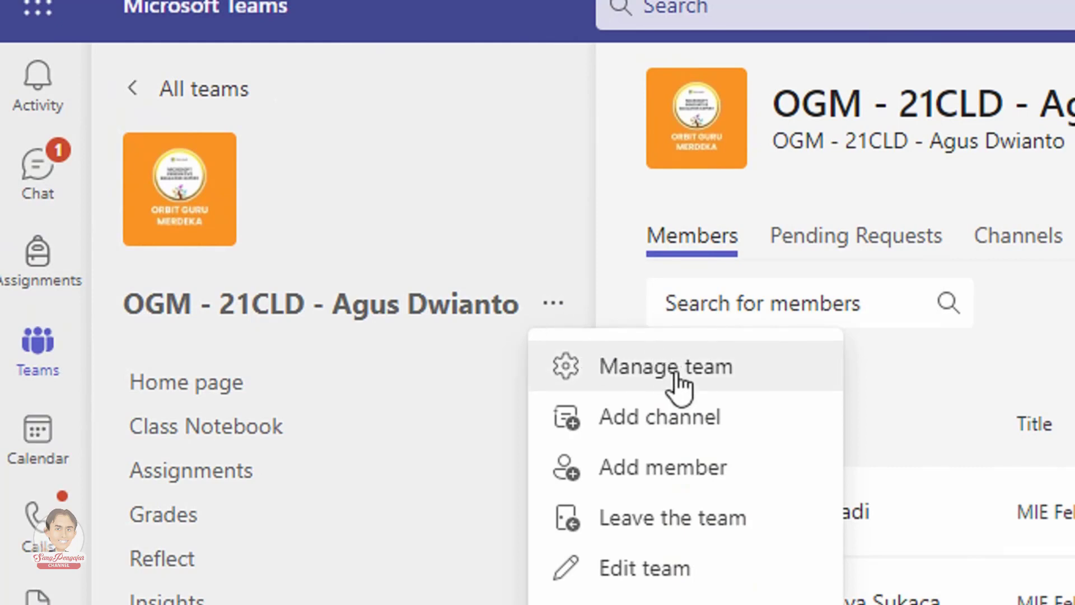
pyautogui.click(632, 372)
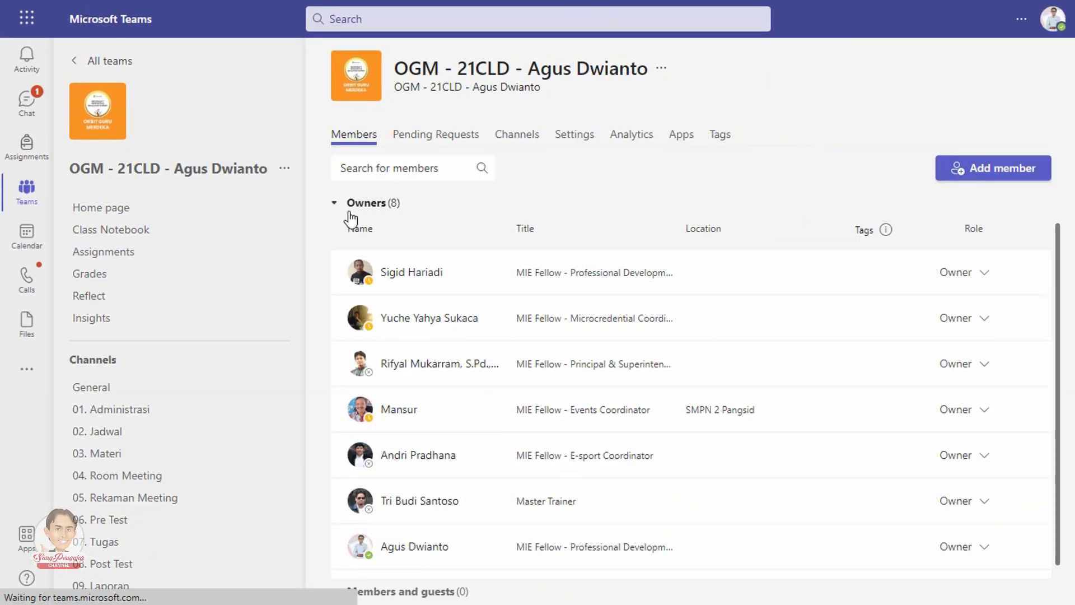
pyautogui.click(334, 204)
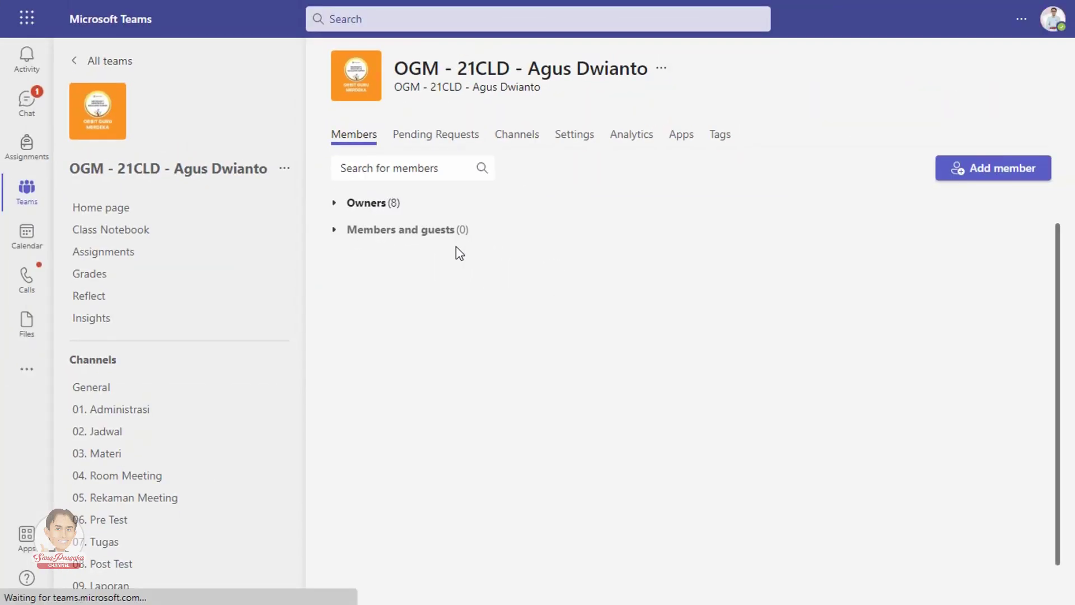
# Step: In the team's Settings, expand Team code and generate a join code
pyautogui.click(571, 138)
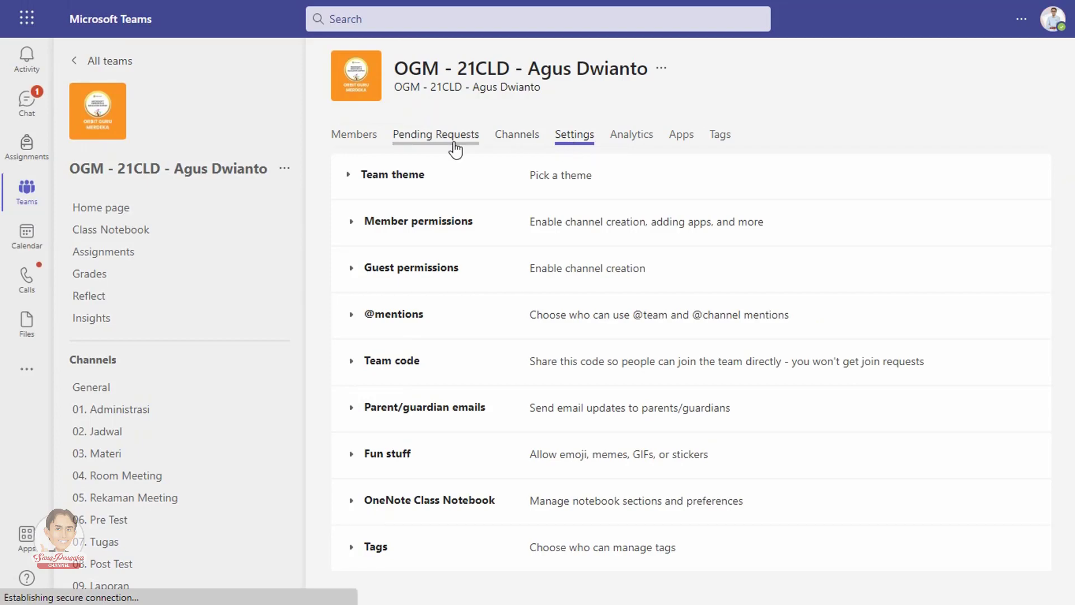
pyautogui.click(285, 169)
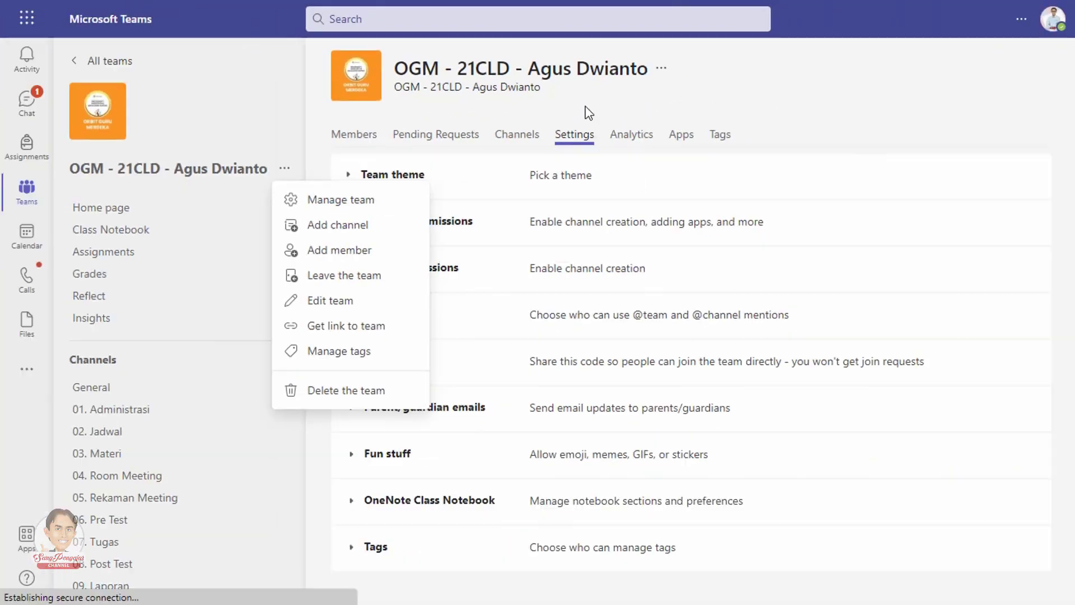
pyautogui.click(539, 221)
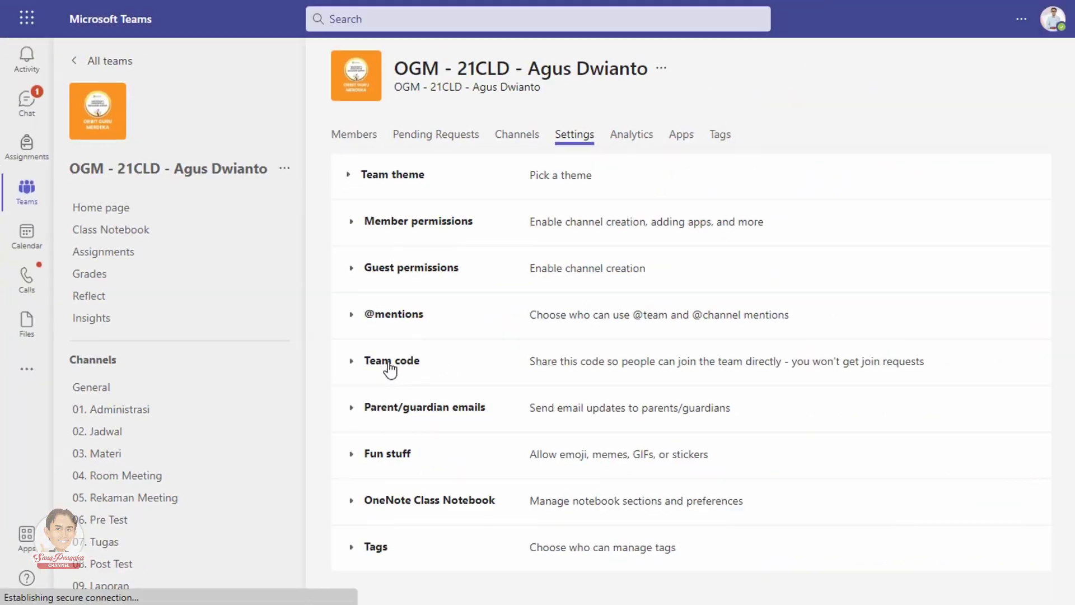
pyautogui.click(391, 363)
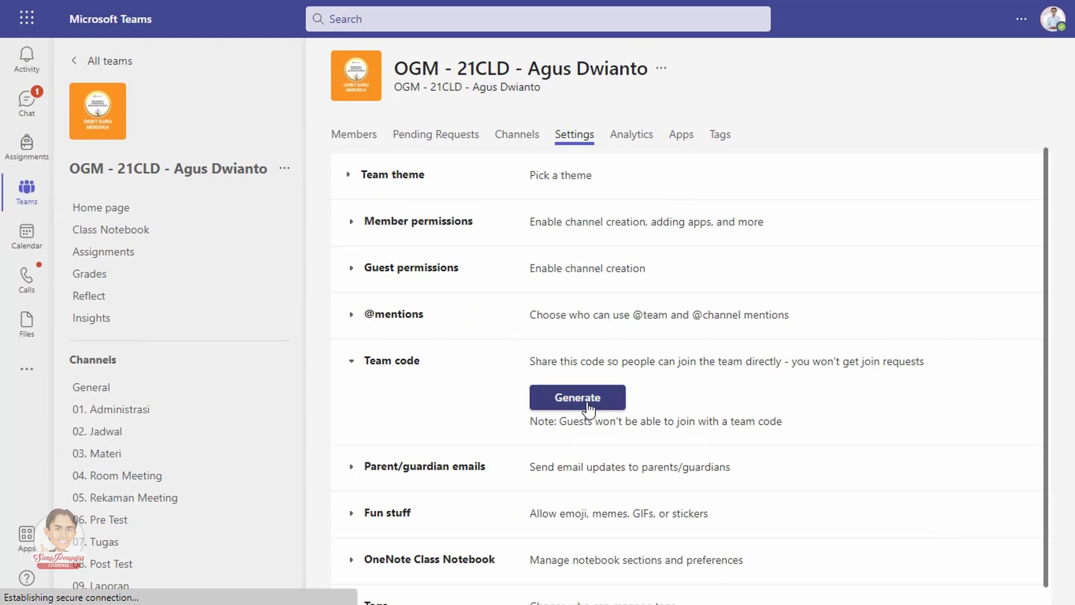
pyautogui.click(588, 398)
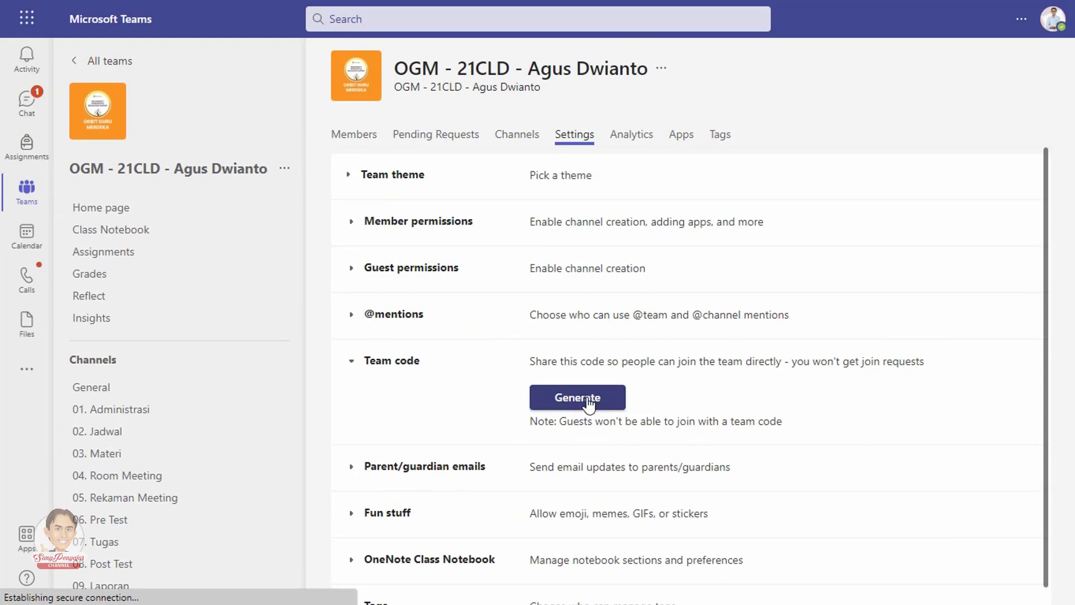